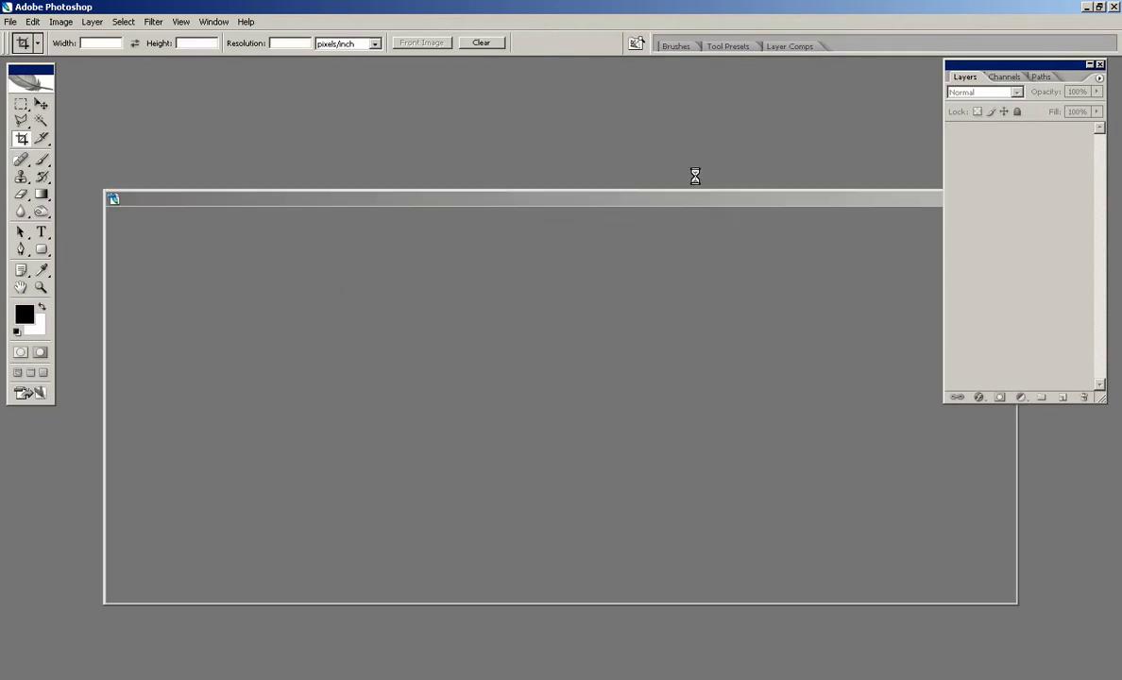
Open the Charles_Guidelines.png file from the PSD folder of MiniCurso 2009
{"action": "double_click", "coordinate": [540, 70]}
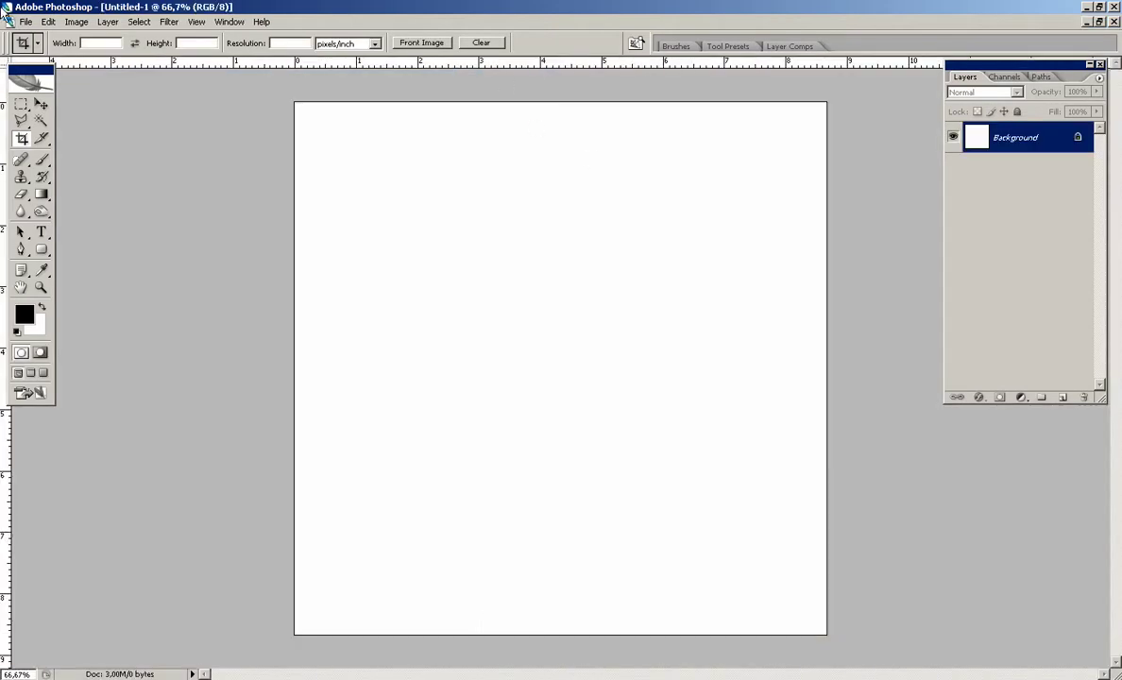
{"action": "left_click", "coordinate": [26, 20]}
{"action": "left_click", "coordinate": [37, 52]}
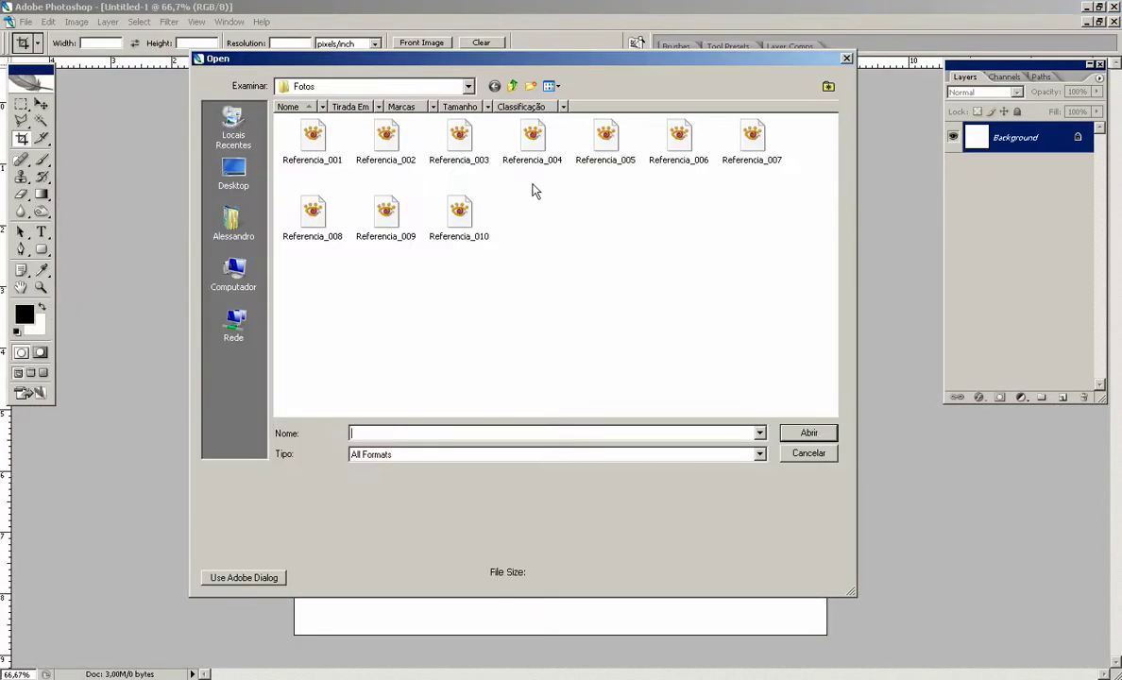
{"action": "left_click", "coordinate": [513, 87]}
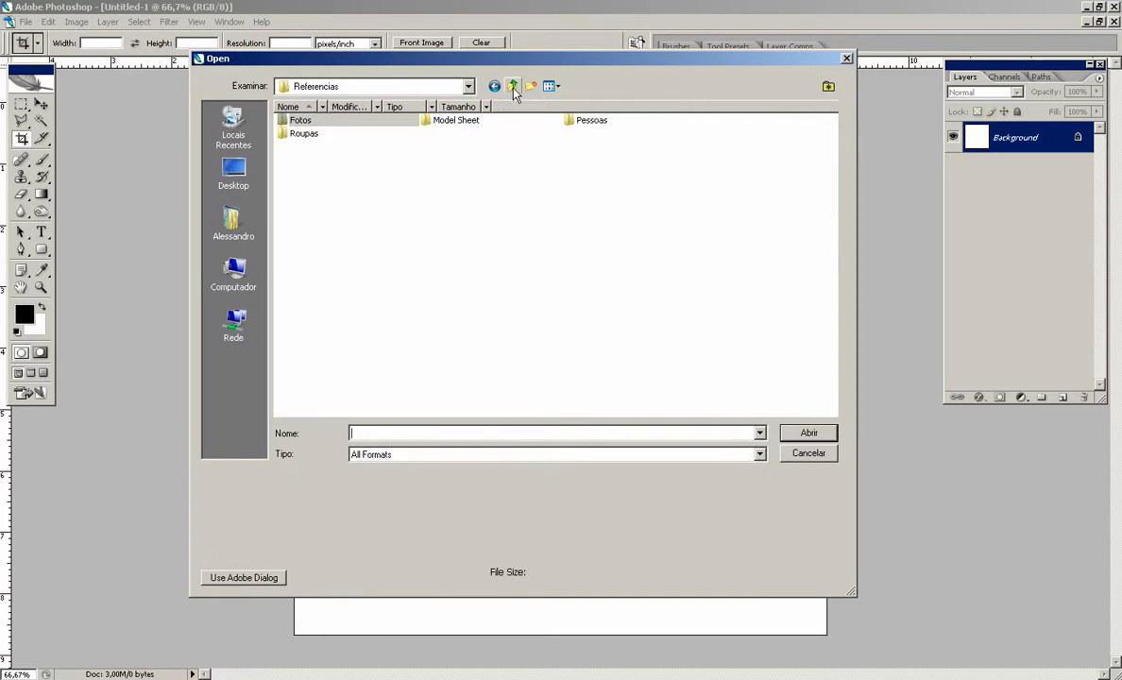
{"action": "left_click", "coordinate": [513, 87]}
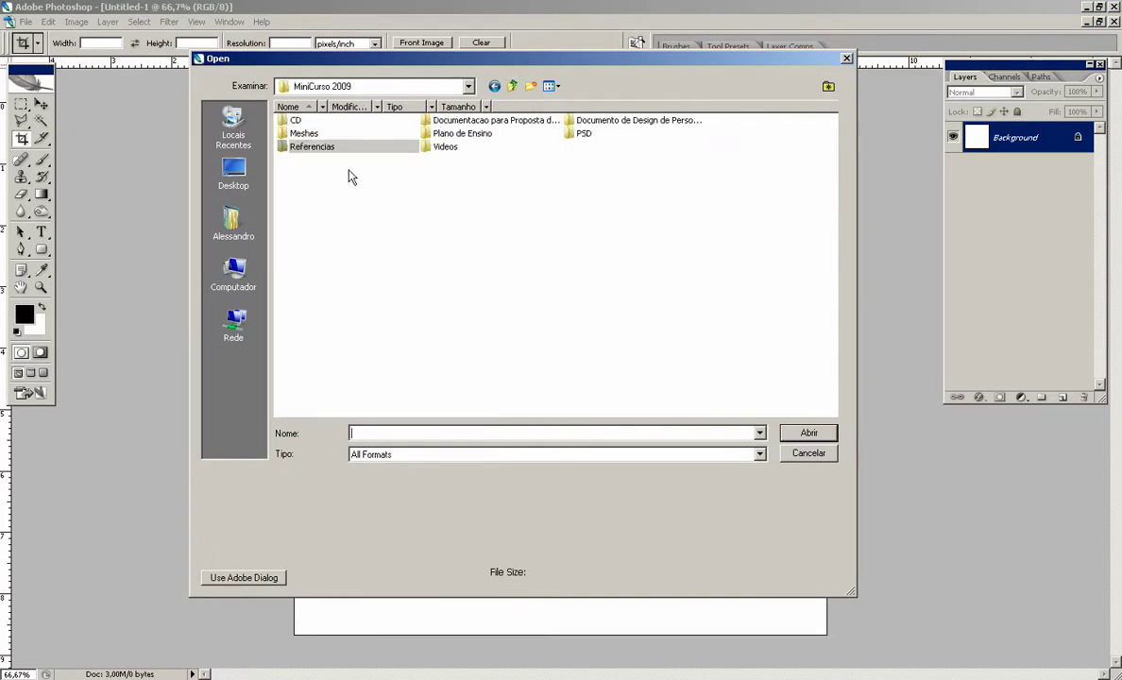
{"action": "double_click", "coordinate": [584, 134]}
{"action": "double_click", "coordinate": [311, 123]}
{"action": "double_click", "coordinate": [306, 123]}
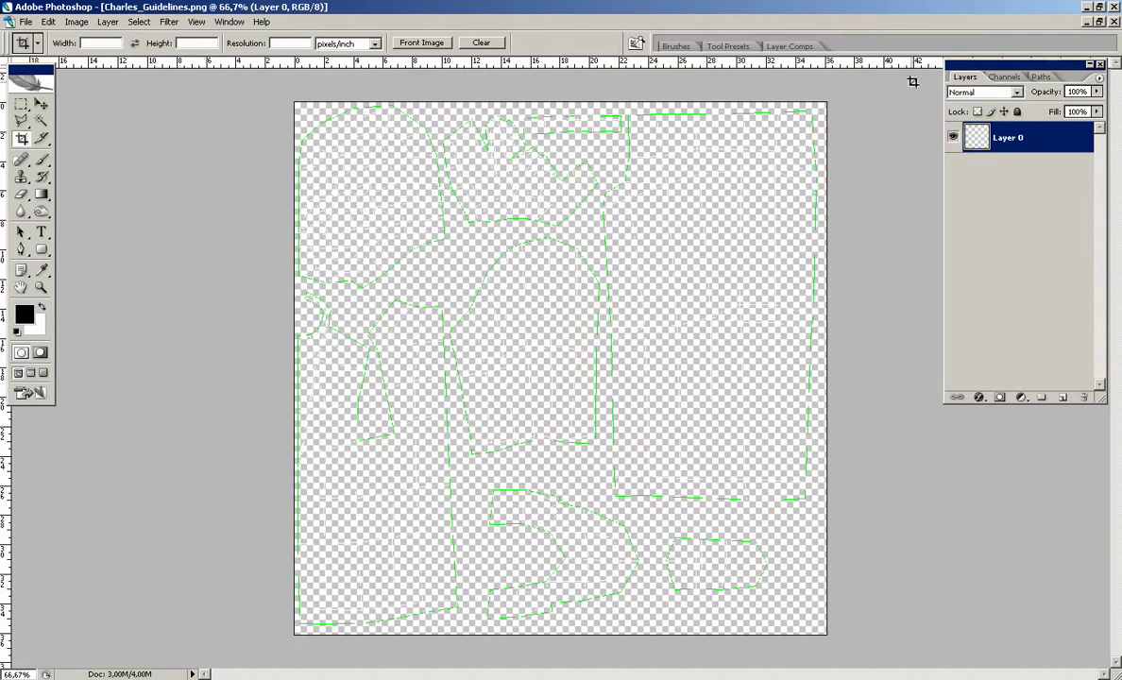
Copy the guidelines layer into the Untitled-1 document, then close Charles_Guidelines.png and maximize Untitled-1
{"action": "left_click", "coordinate": [1098, 22]}
{"action": "left_click_drag", "start_coordinate": [530, 76], "coordinate": [776, 379]}
{"action": "key", "text": "v"}
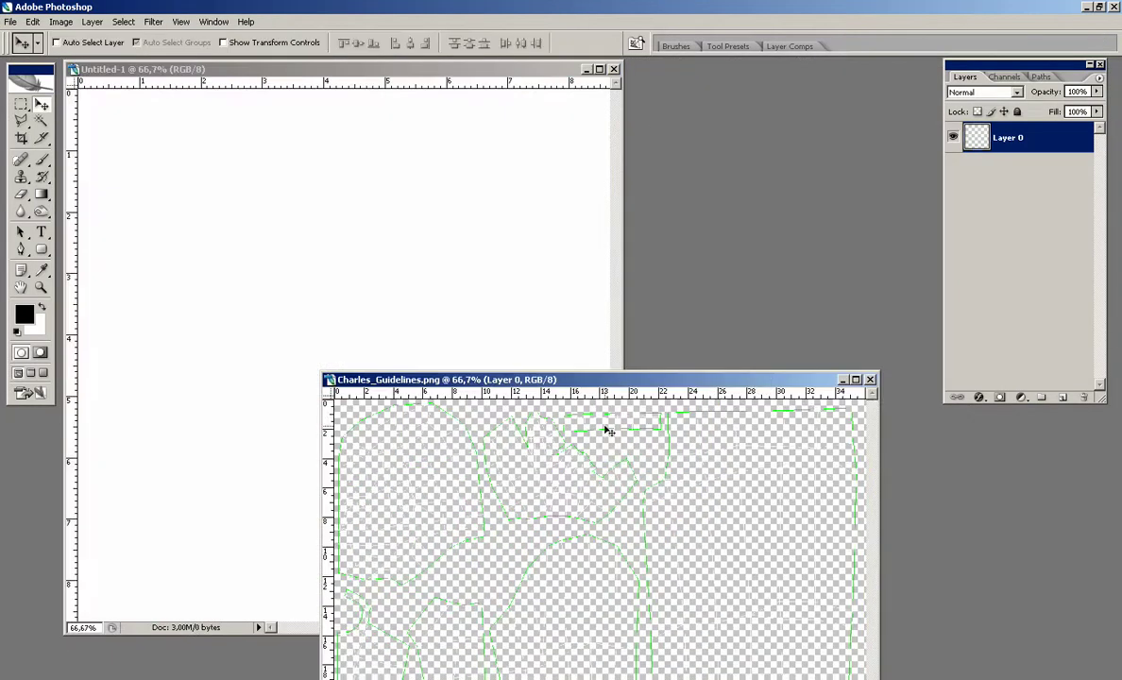
{"action": "left_click_drag", "start_coordinate": [464, 192], "coordinate": [464, 191]}
{"action": "left_click", "coordinate": [841, 379]}
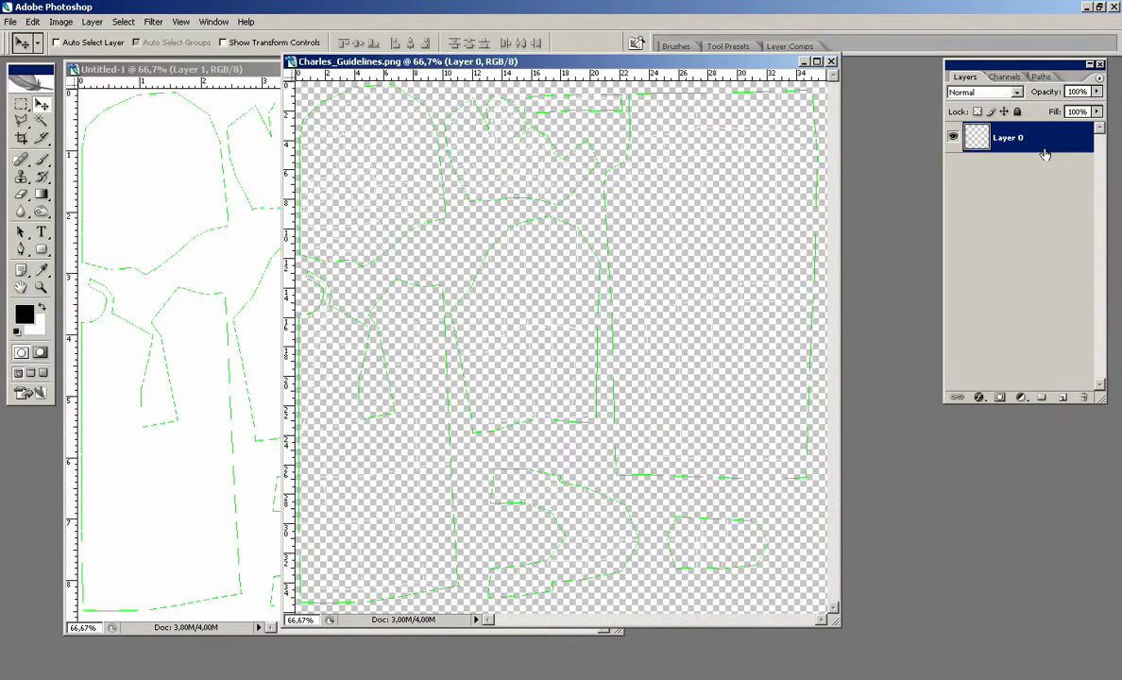
{"action": "left_click", "coordinate": [829, 62]}
{"action": "double_click", "coordinate": [452, 70]}
Convert the white Background into a regular layer and delete it
{"action": "double_click", "coordinate": [1006, 166]}
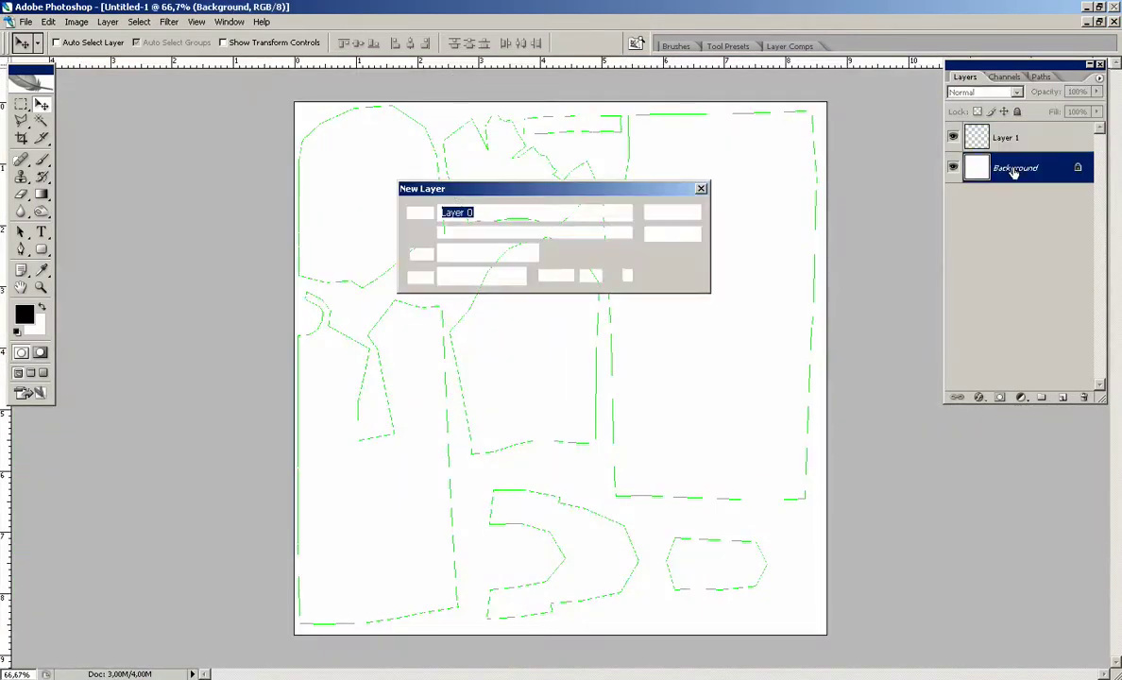
{"action": "key", "text": "Return"}
{"action": "left_click_drag", "start_coordinate": [1012, 171], "coordinate": [1080, 396]}
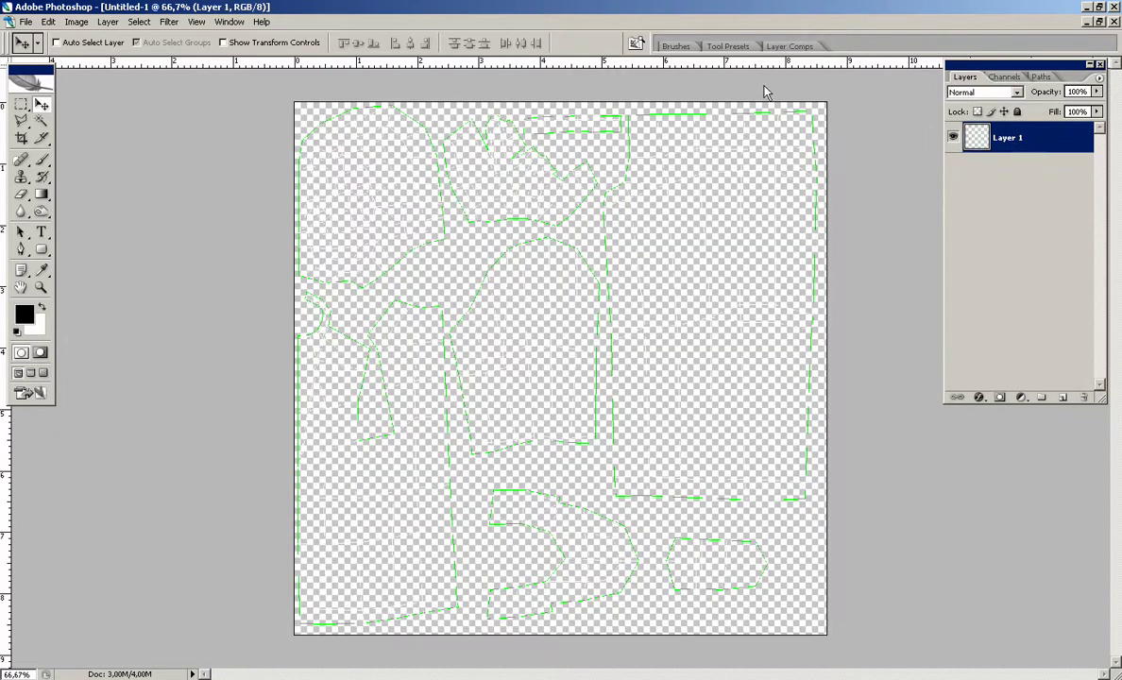
Turn the guidelines black by lowering Lightness to its minimum with the Hue/Saturation adjustment
{"action": "left_click", "coordinate": [168, 21]}
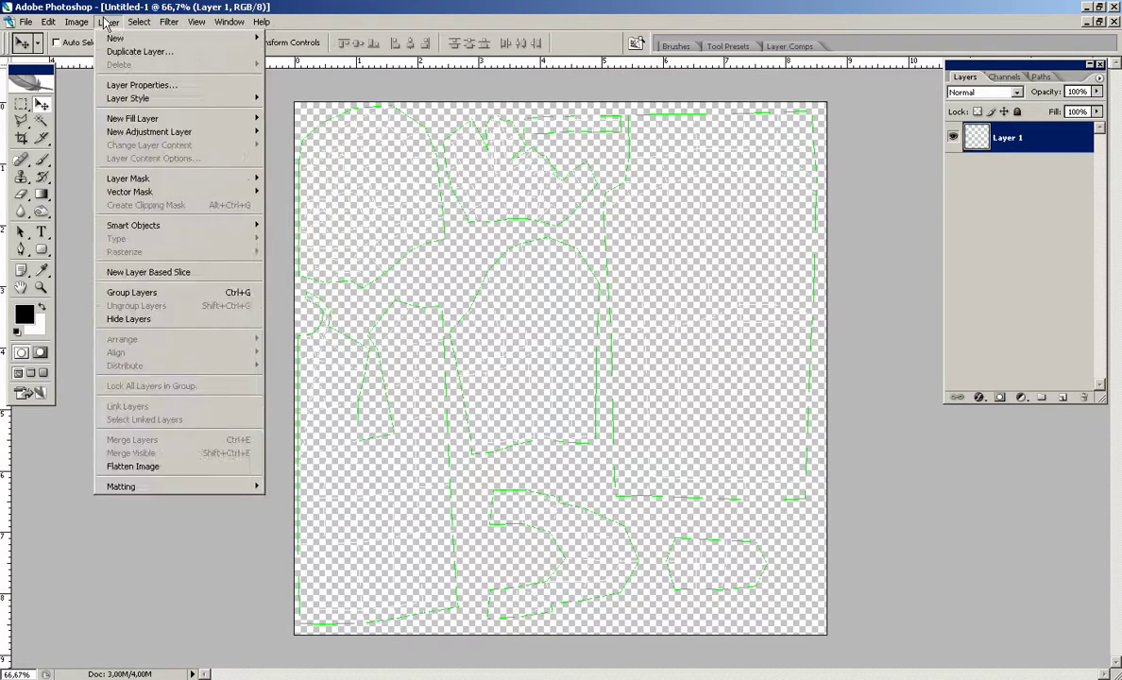
{"action": "mouse_move", "coordinate": [99, 57]}
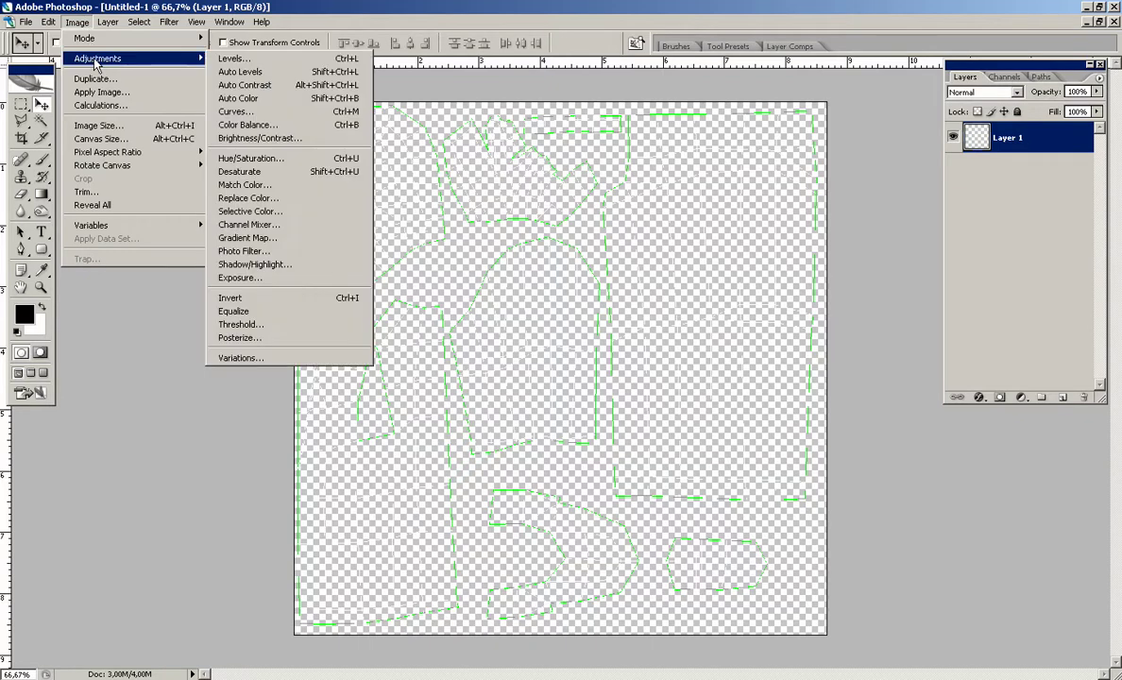
{"action": "left_click", "coordinate": [252, 151]}
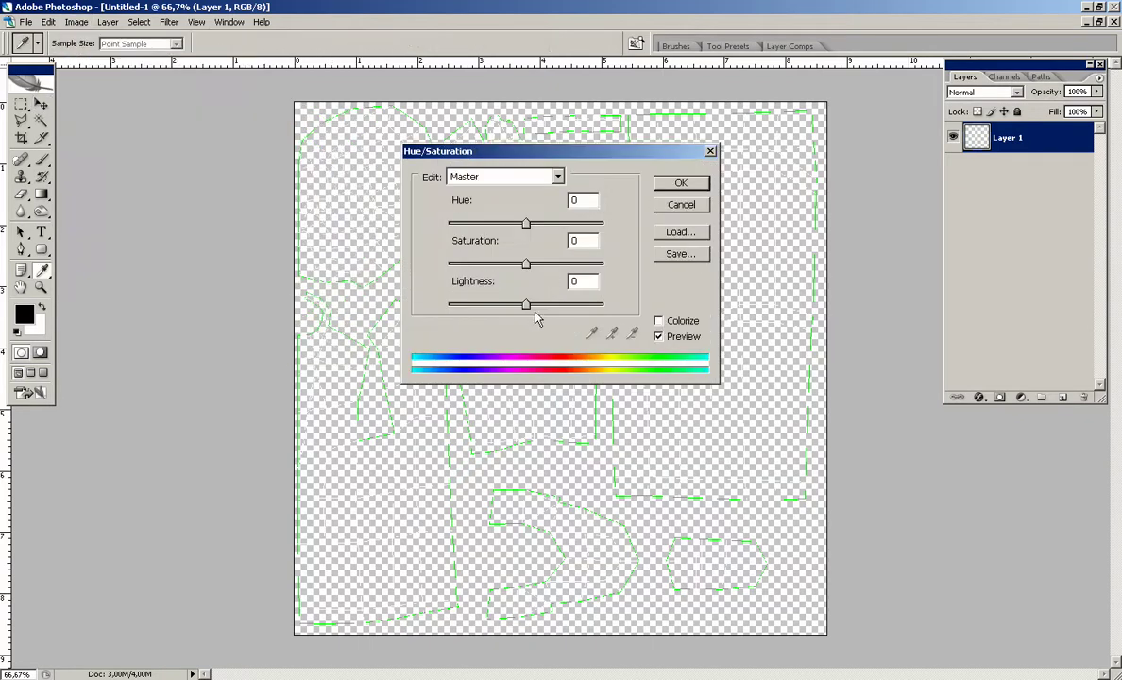
{"action": "left_click_drag", "start_coordinate": [525, 303], "coordinate": [449, 303]}
{"action": "left_click", "coordinate": [681, 182]}
{"action": "key", "text": "v"}
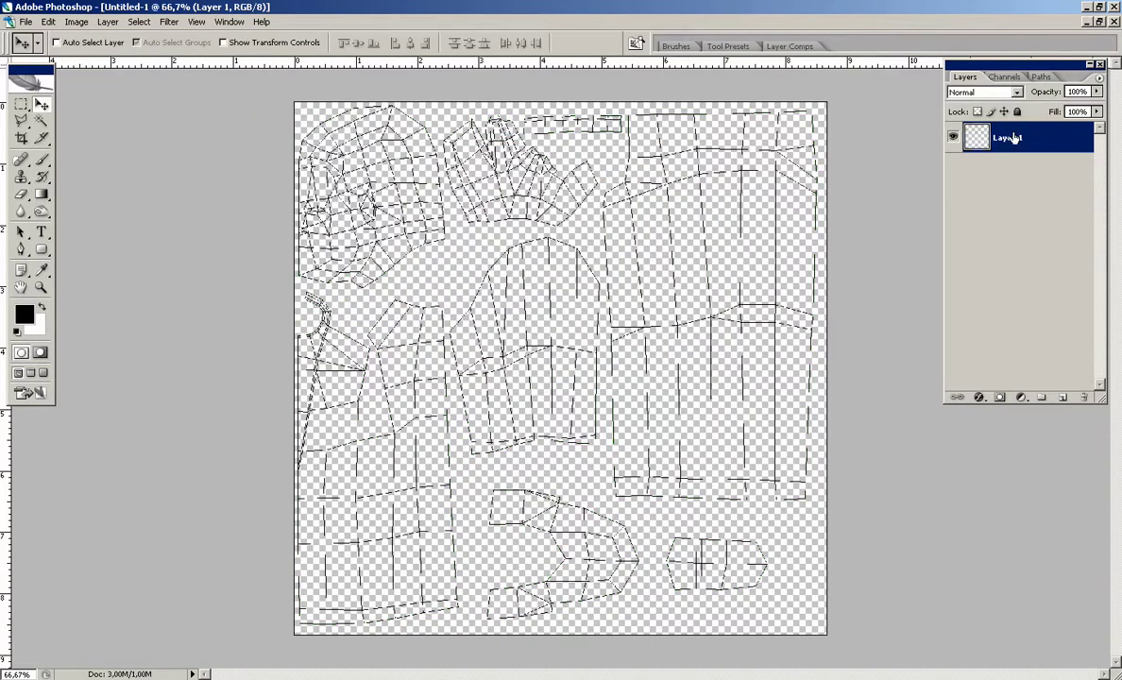
Rename the guideline layer as Guidelines
{"action": "double_click", "coordinate": [1011, 138]}
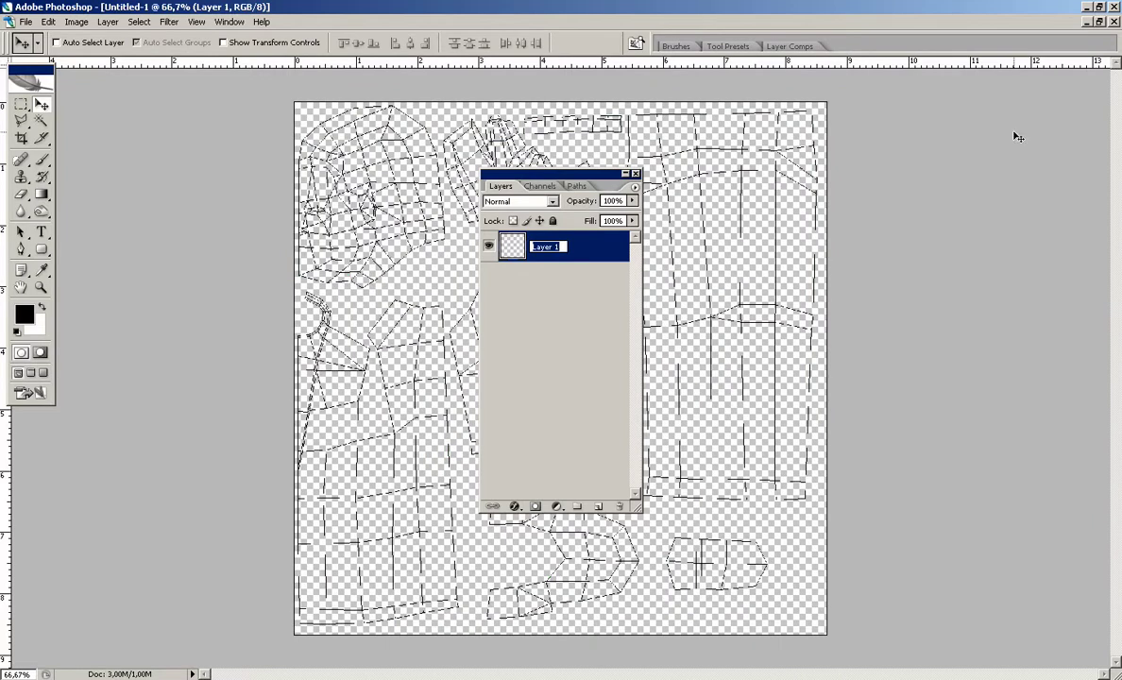
{"action": "type", "text": "Guidelines"}
{"action": "key", "text": "Return"}
Put the Guidelines layer in a new group named Group_Guidelines and collapse the group
{"action": "left_click", "coordinate": [576, 507]}
{"action": "double_click", "coordinate": [549, 248]}
{"action": "type", "text": "Group_Guidelines"}
{"action": "key", "text": "Return"}
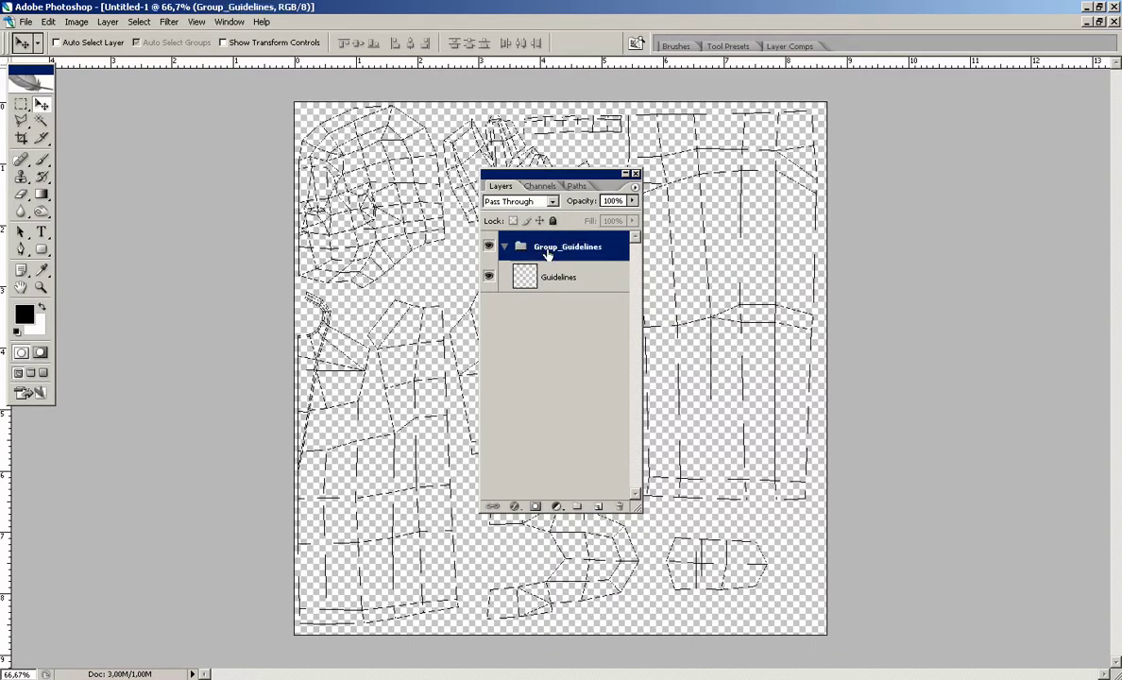
{"action": "left_click", "coordinate": [505, 246]}
Create a second layer group and name it Group_Skin
{"action": "left_click_drag", "start_coordinate": [548, 175], "coordinate": [948, 88]}
{"action": "left_click", "coordinate": [977, 417]}
{"action": "double_click", "coordinate": [946, 159]}
{"action": "key", "text": "End"}
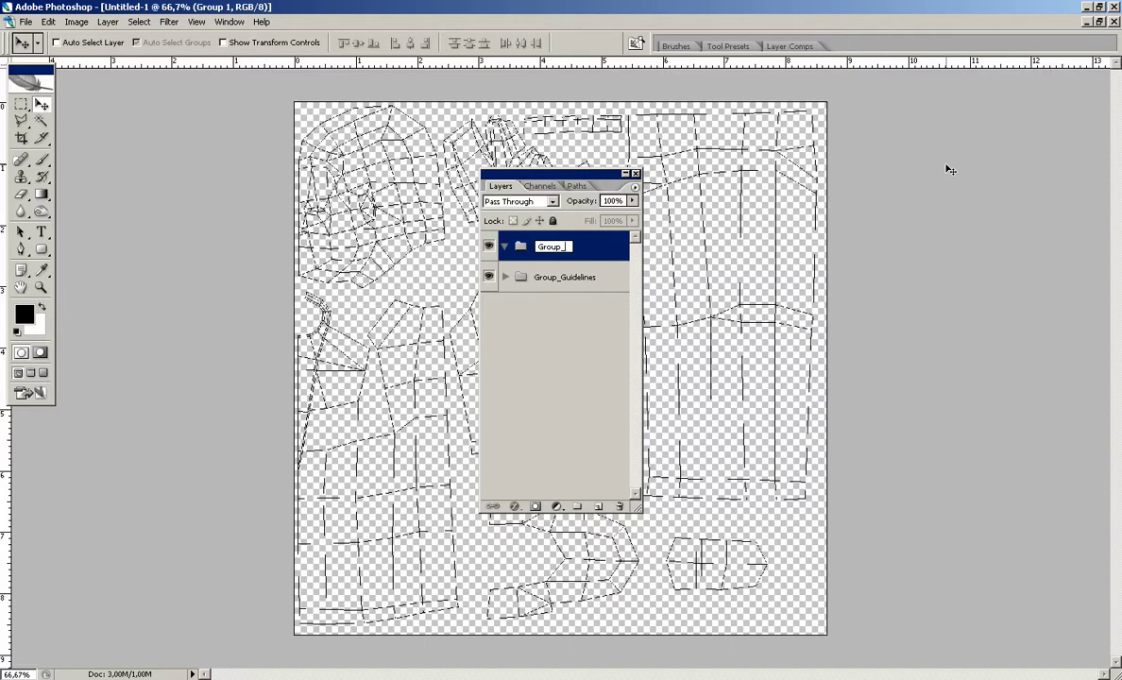
{"action": "key", "text": "Return"}
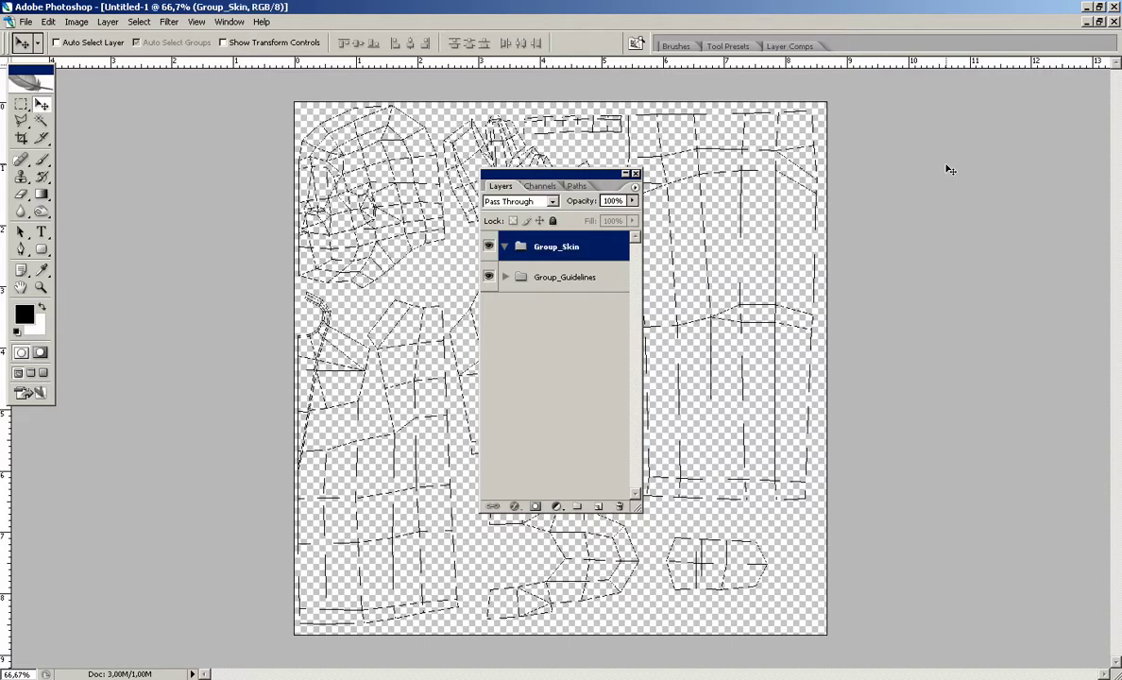
Rename the Group_Skin group as Group_Pele and move it below Group_Guidelines
{"action": "double_click", "coordinate": [557, 247]}
{"action": "left_click_drag", "start_coordinate": [563, 246], "coordinate": [696, 246]}
{"action": "type", "text": "Pele"}
{"action": "key", "text": "Return"}
{"action": "key", "text": "ctrl+bracketleft"}
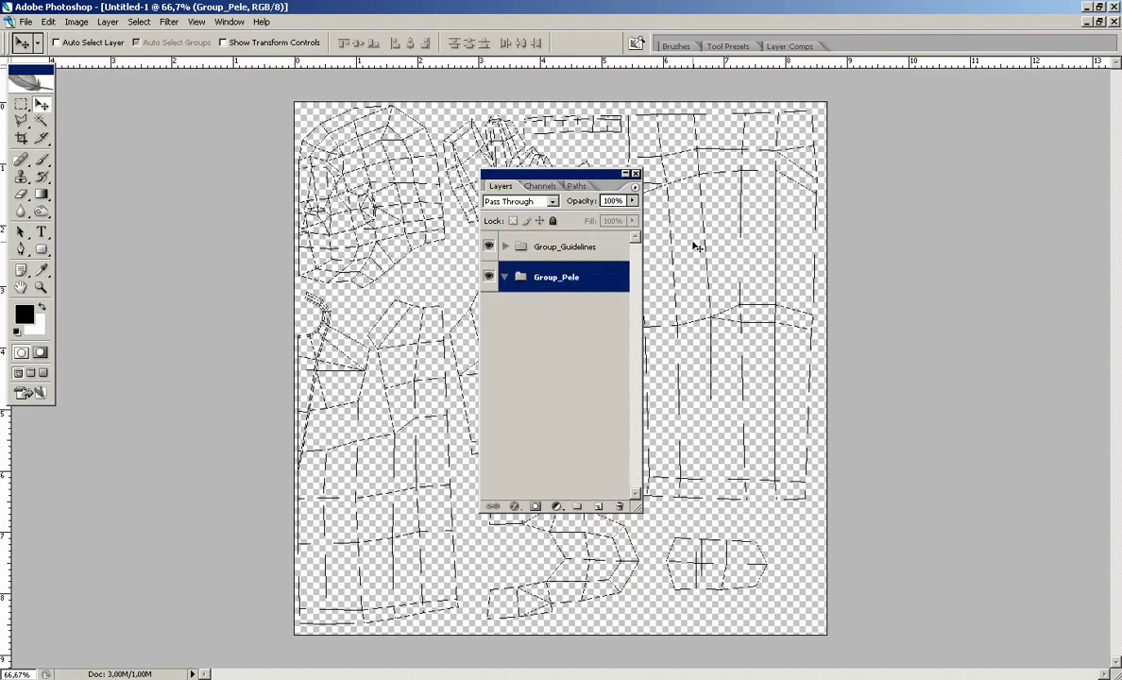
Add a new layer inside Group_Pele and name it Layer_CorBase
{"action": "left_click_drag", "start_coordinate": [604, 179], "coordinate": [1026, 96]}
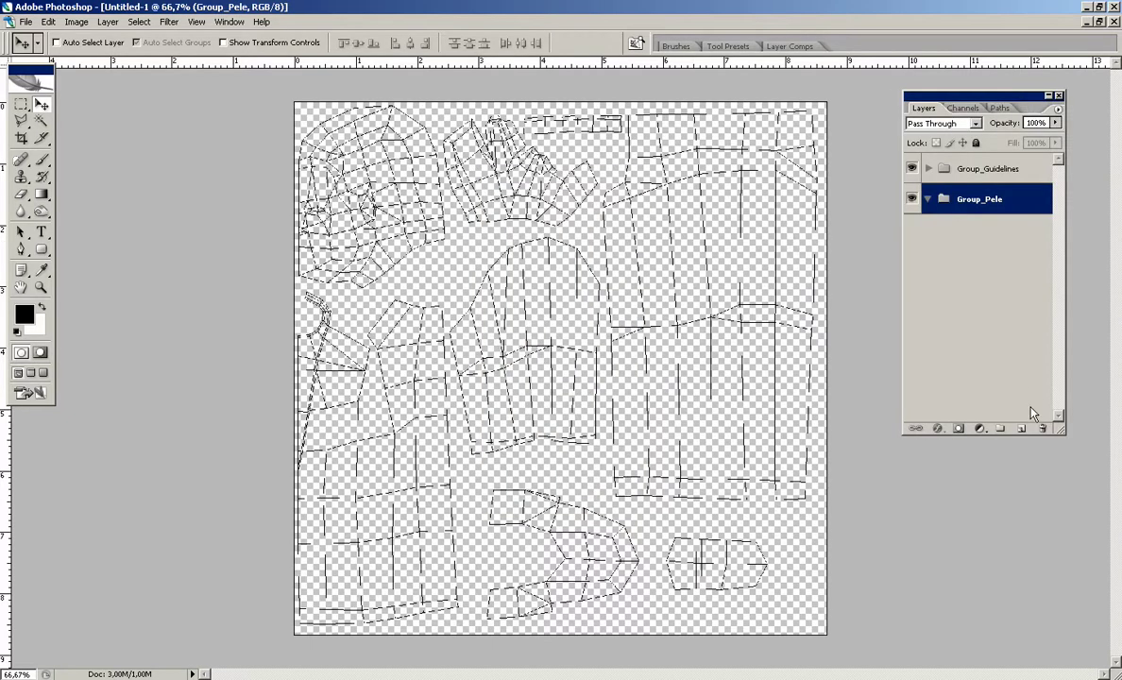
{"action": "left_click", "coordinate": [1019, 428]}
{"action": "double_click", "coordinate": [979, 232]}
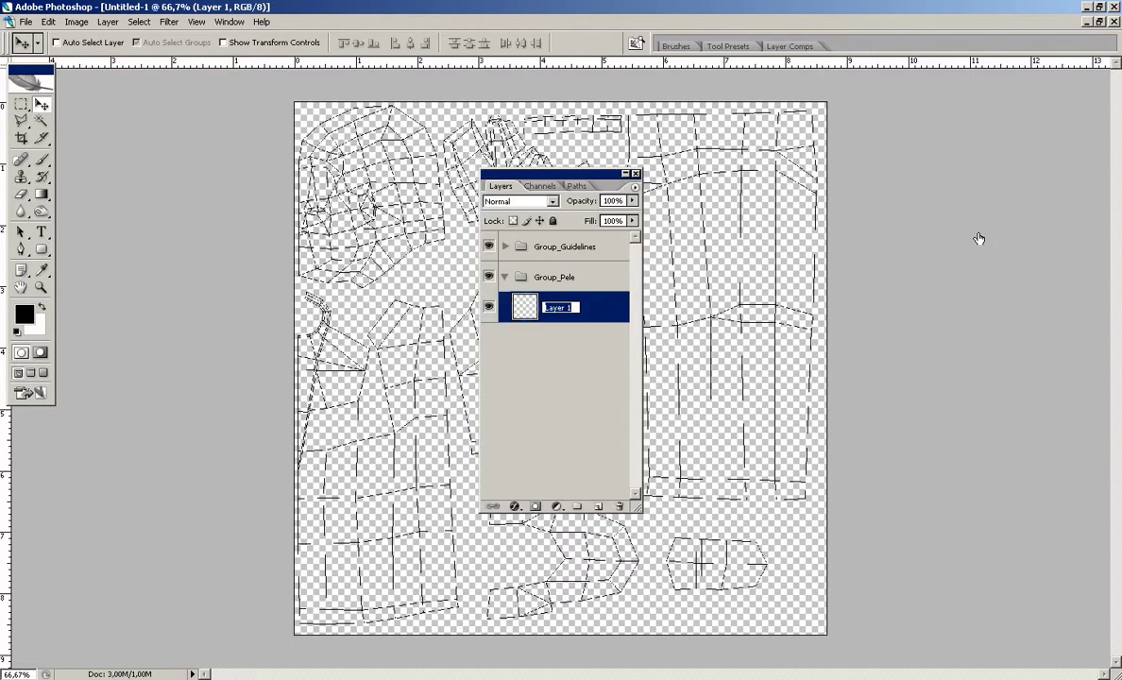
{"action": "key", "text": "Right"}
{"action": "type", "text": "_CorBase"}
{"action": "key", "text": "Return"}
{"action": "left_click_drag", "start_coordinate": [608, 178], "coordinate": [981, 115]}
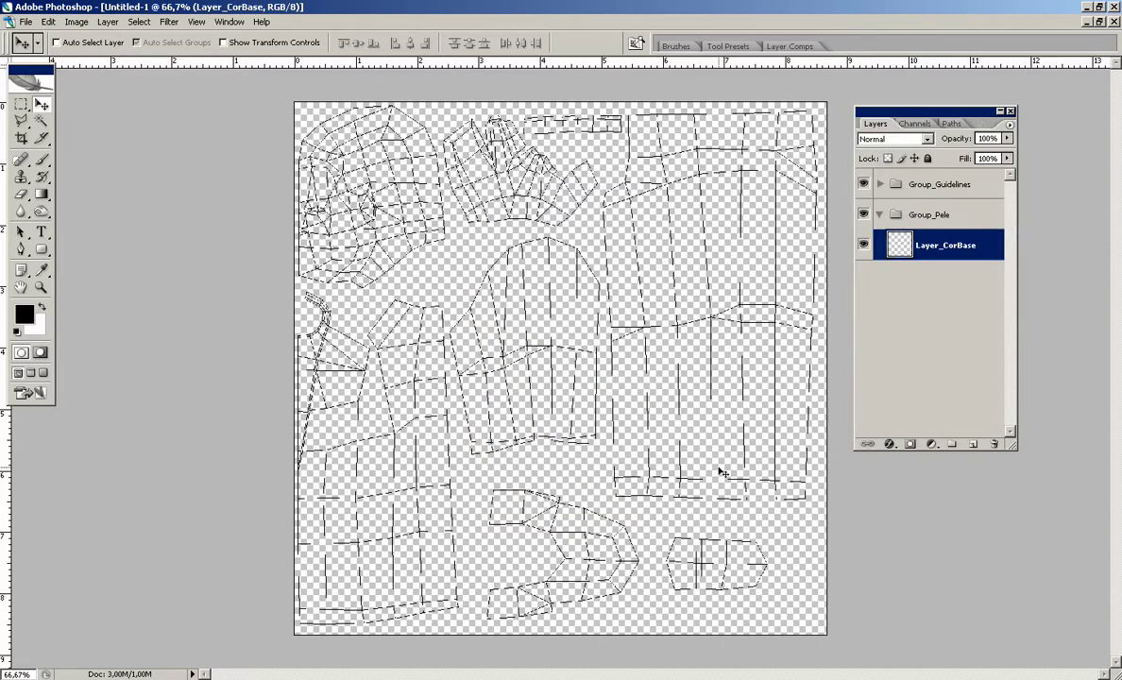
Set the foreground color to the pale beige dace9d
{"action": "left_click", "coordinate": [25, 318]}
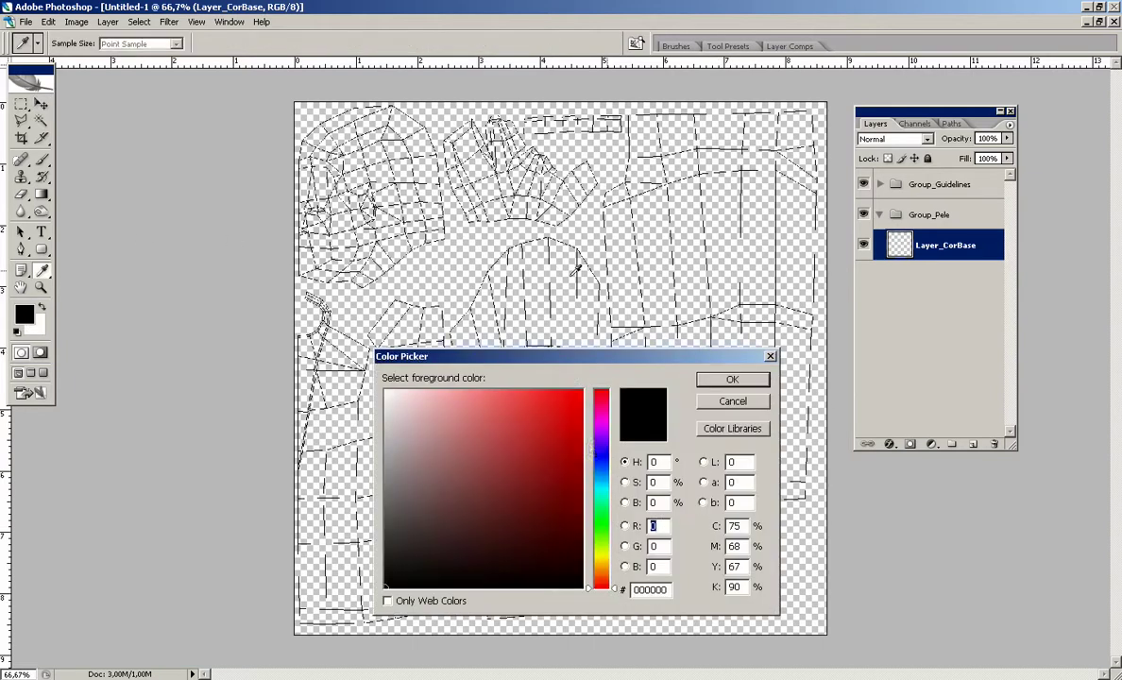
{"action": "left_click", "coordinate": [602, 561]}
{"action": "mouse_move", "coordinate": [506, 390]}
{"action": "left_mouse_down"}
{"action": "mouse_move", "coordinate": [446, 400]}
{"action": "mouse_move", "coordinate": [491, 392]}
{"action": "mouse_move", "coordinate": [449, 402]}
{"action": "mouse_move", "coordinate": [453, 416]}
{"action": "left_mouse_up"}
{"action": "mouse_move", "coordinate": [609, 561]}
{"action": "left_mouse_down"}
{"action": "mouse_move", "coordinate": [608, 548]}
{"action": "mouse_move", "coordinate": [606, 567]}
{"action": "left_mouse_up"}
{"action": "mouse_move", "coordinate": [475, 450]}
{"action": "left_mouse_down"}
{"action": "mouse_move", "coordinate": [446, 398]}
{"action": "mouse_move", "coordinate": [440, 418]}
{"action": "left_mouse_up"}
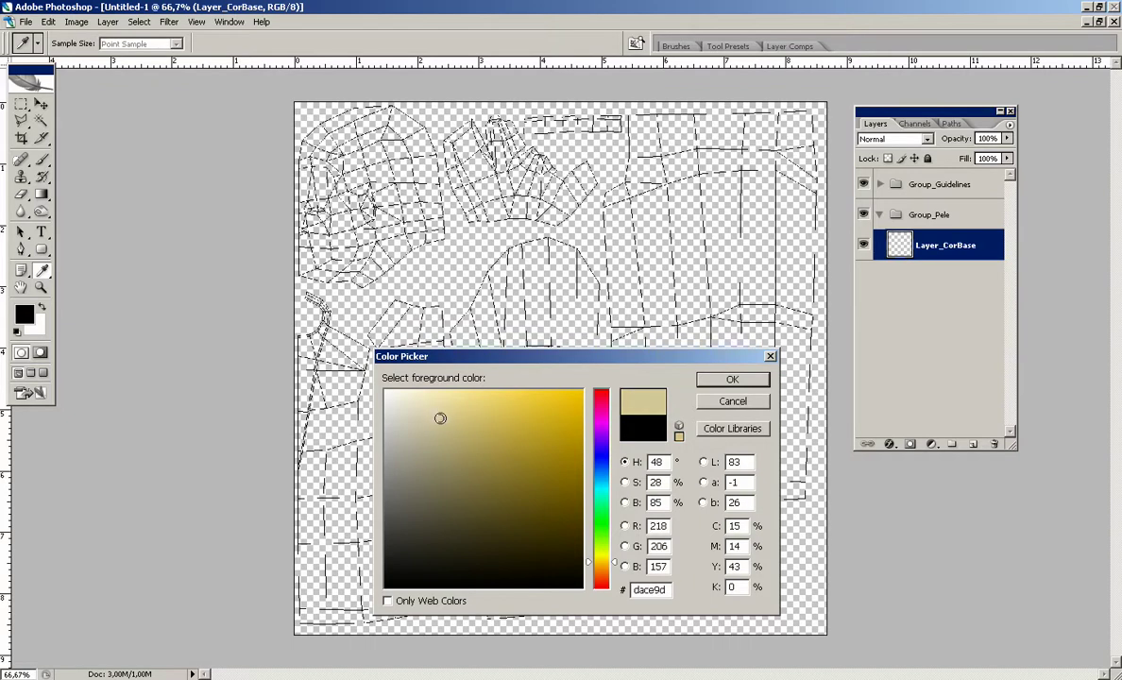
{"action": "left_click", "coordinate": [735, 379]}
Fill Layer_CorBase with the beige foreground color using the Paint Bucket tool
{"action": "key", "text": "g"}
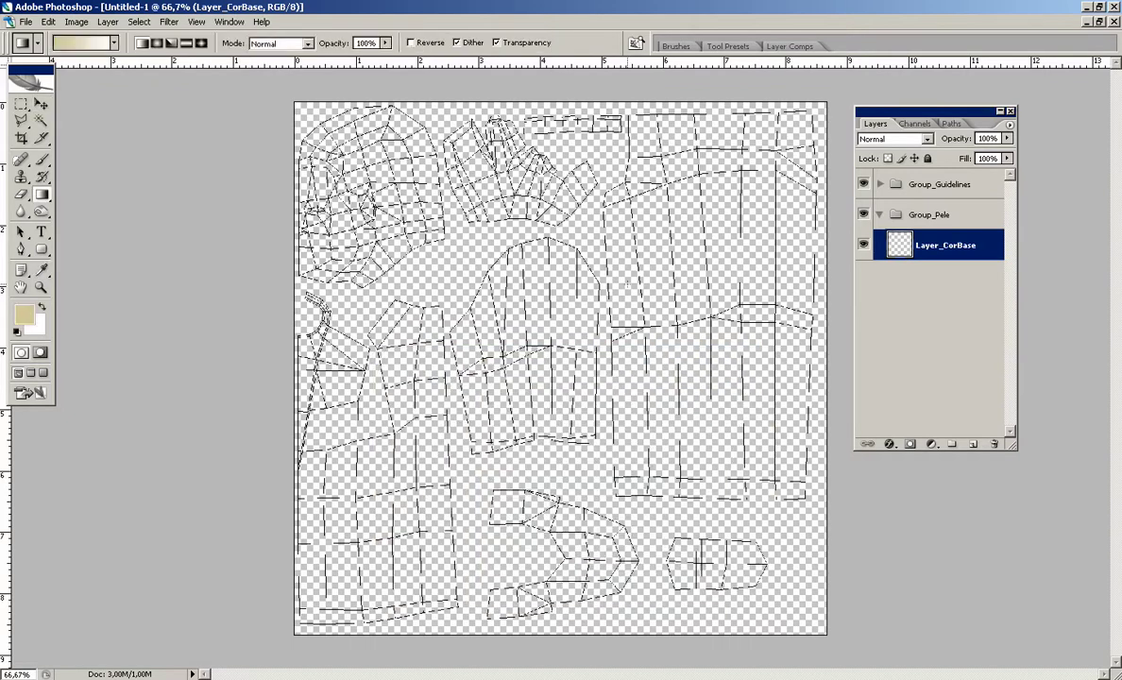
{"action": "right_click", "coordinate": [59, 195]}
{"action": "left_click", "coordinate": [112, 208]}
{"action": "left_click", "coordinate": [406, 207]}
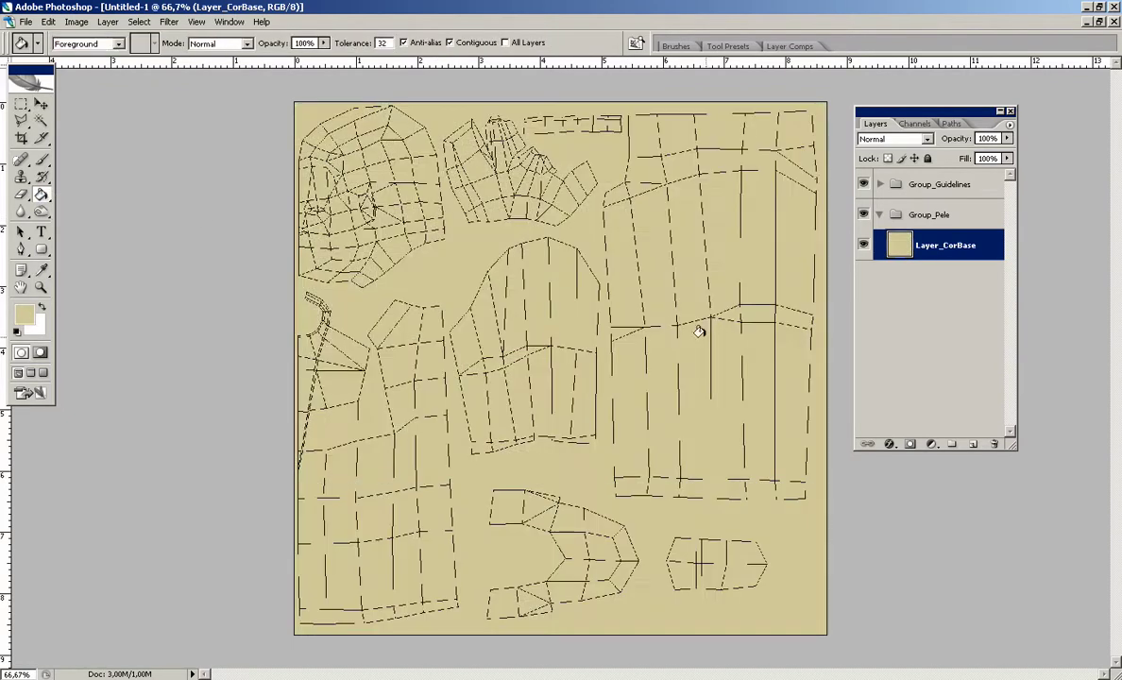
Set the foreground color to the orange skin tone f3c977 and refill Layer_CorBase with it
{"action": "left_click", "coordinate": [25, 314]}
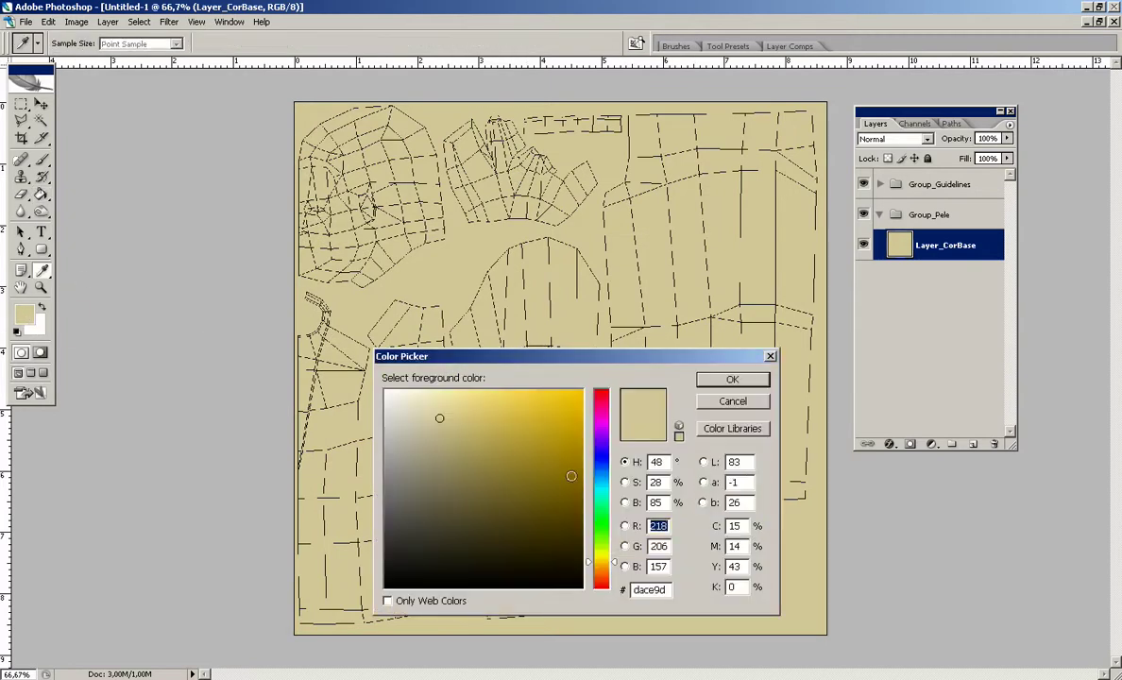
{"action": "left_click", "coordinate": [602, 566]}
{"action": "left_click", "coordinate": [479, 404]}
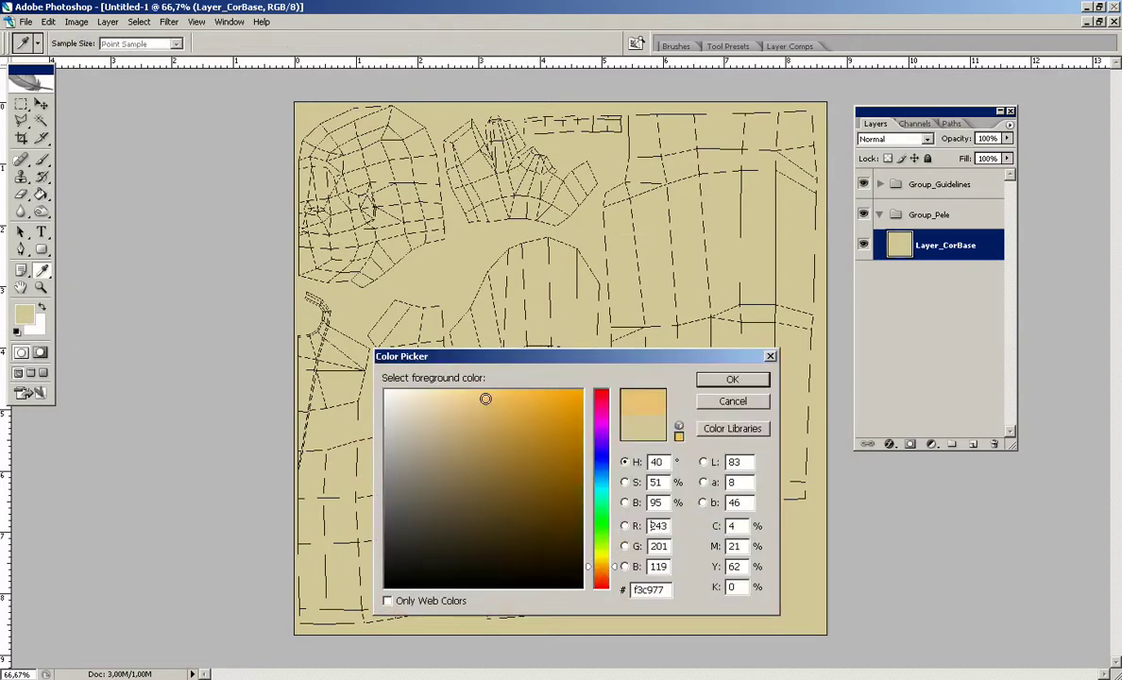
{"action": "left_click", "coordinate": [732, 378]}
{"action": "left_click", "coordinate": [537, 287]}
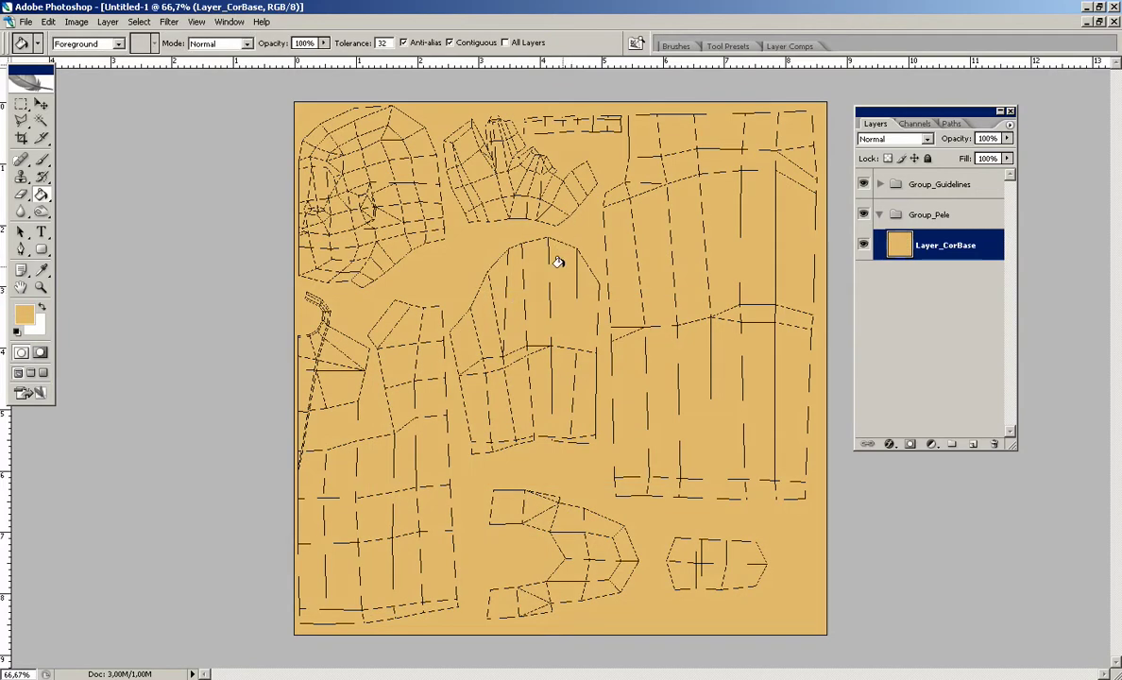
Select the canvas area outside the head, hand and narrow strip pieces with the Polygonal Lasso
{"action": "key", "text": "l"}
{"action": "mouse_move", "coordinate": [269, 287]}
{"action": "left_mouse_down"}
{"action": "mouse_move", "coordinate": [392, 285]}
{"action": "mouse_move", "coordinate": [518, 228]}
{"action": "mouse_move", "coordinate": [570, 227]}
{"action": "mouse_move", "coordinate": [602, 189]}
{"action": "mouse_move", "coordinate": [643, 85]}
{"action": "mouse_move", "coordinate": [742, 68]}
{"action": "mouse_move", "coordinate": [877, 524]}
{"action": "mouse_move", "coordinate": [788, 657]}
{"action": "mouse_move", "coordinate": [288, 658]}
{"action": "mouse_move", "coordinate": [230, 536]}
{"action": "mouse_move", "coordinate": [231, 354]}
{"action": "mouse_move", "coordinate": [271, 285]}
{"action": "left_mouse_up"}
{"action": "left_click", "coordinate": [601, 90], "text": "alt"}
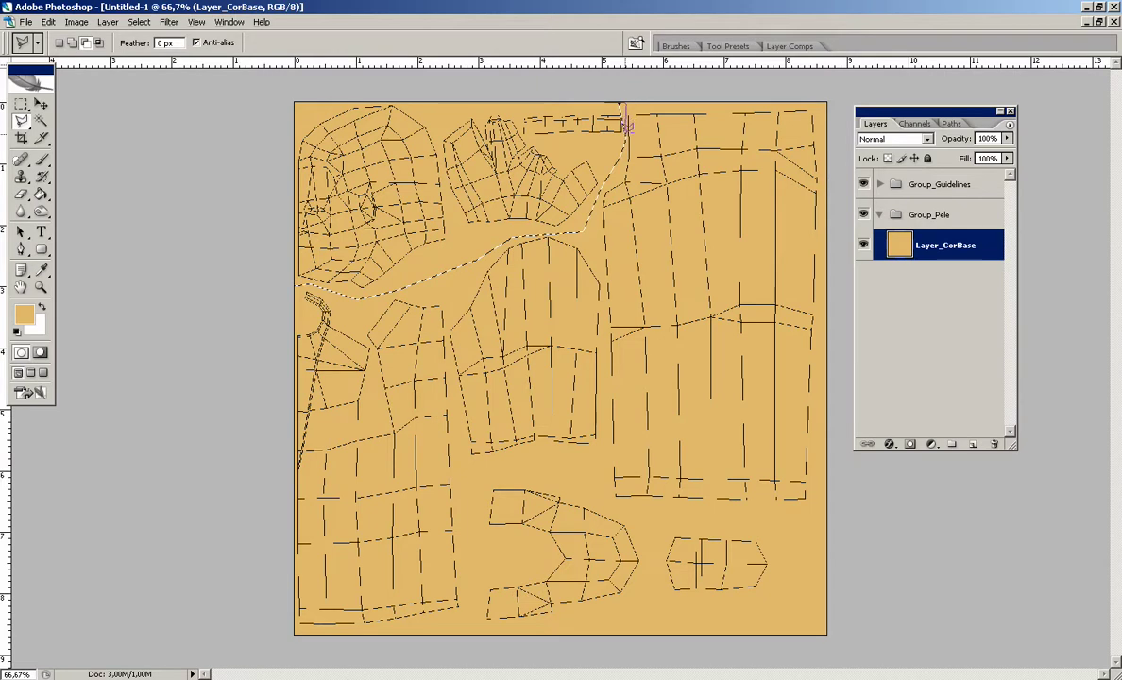
Make black the foreground color, keeping the skin tone as background color, and fill the selected area with it
{"action": "left_click", "coordinate": [41, 193]}
{"action": "left_click", "coordinate": [41, 306]}
{"action": "left_click", "coordinate": [25, 315]}
{"action": "left_click_drag", "start_coordinate": [475, 451], "coordinate": [384, 388]}
{"action": "left_click_drag", "start_coordinate": [443, 488], "coordinate": [384, 588]}
{"action": "left_click", "coordinate": [731, 378]}
{"action": "left_click", "coordinate": [716, 278]}
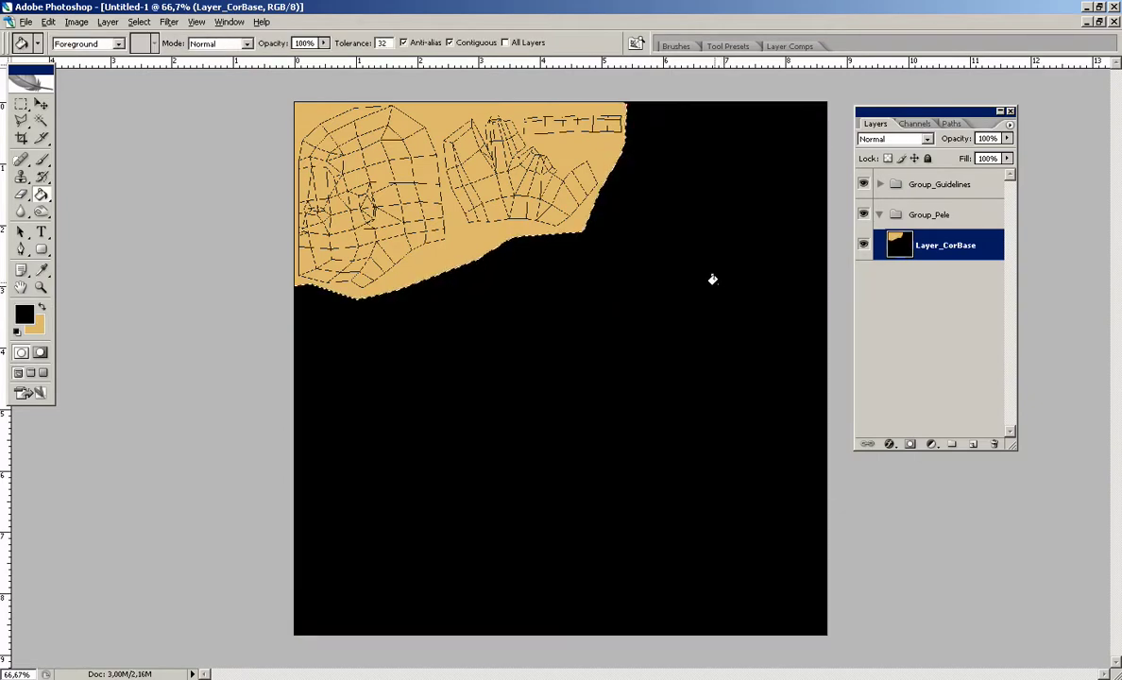
Hide Layer_CorBase and switch to the full screen mode that keeps the menu bar
{"action": "left_click", "coordinate": [862, 244]}
{"action": "key", "text": "z"}
{"action": "left_click_drag", "start_coordinate": [333, 323], "coordinate": [768, 456]}
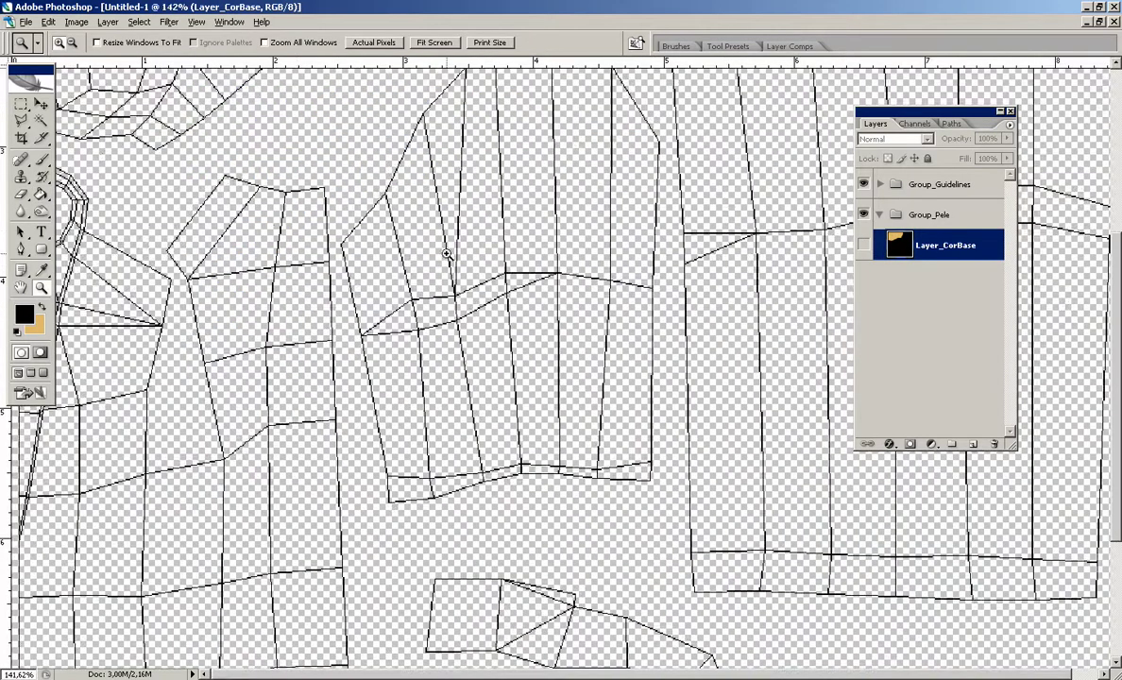
{"action": "left_click_drag", "start_coordinate": [385, 230], "coordinate": [420, 233]}
{"action": "key", "text": "f"}
{"action": "left_click_drag", "start_coordinate": [238, 204], "coordinate": [461, 229]}
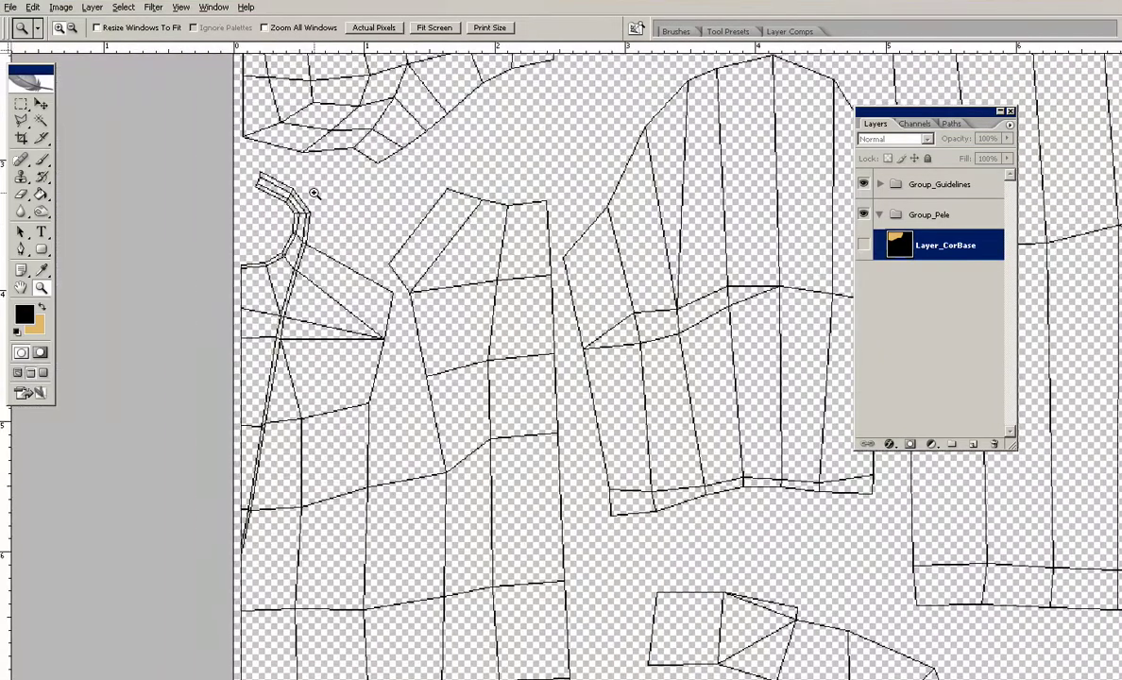
Select the shirt area at the canvas's left edge with the Polygonal Lasso, following the collar and diagonal lapel line to its lower tip
{"action": "left_click", "coordinate": [283, 247]}
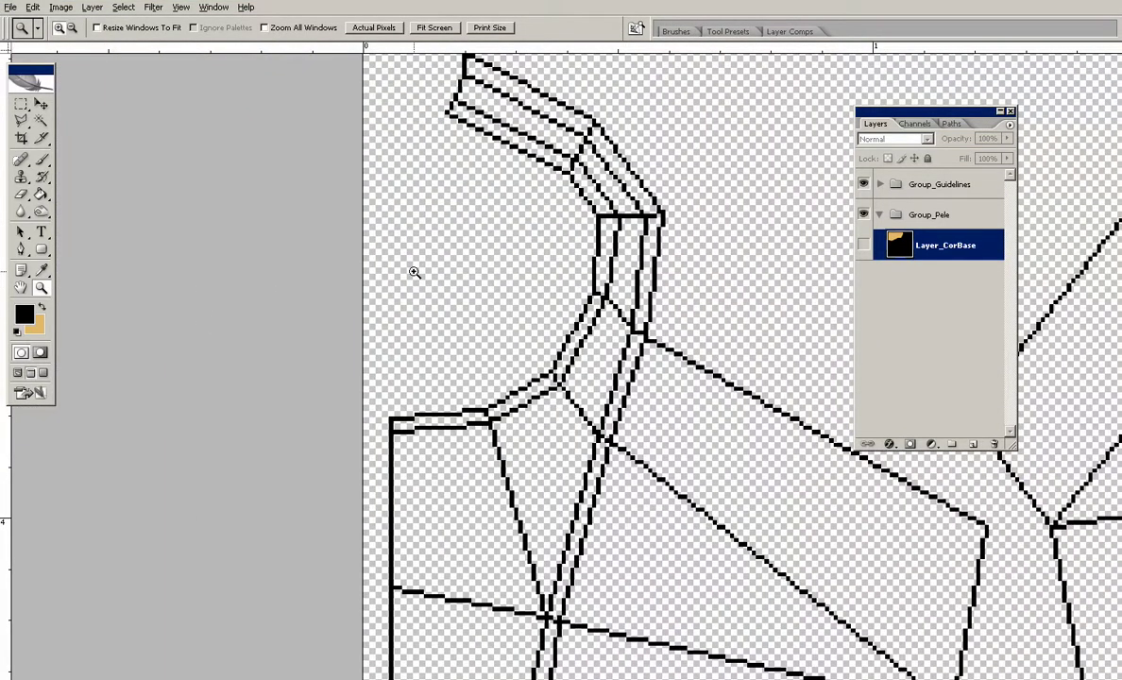
{"action": "key", "text": "l"}
{"action": "left_click", "coordinate": [354, 117]}
{"action": "left_click", "coordinate": [463, 76]}
{"action": "left_click", "coordinate": [588, 138]}
{"action": "left_click", "coordinate": [645, 215]}
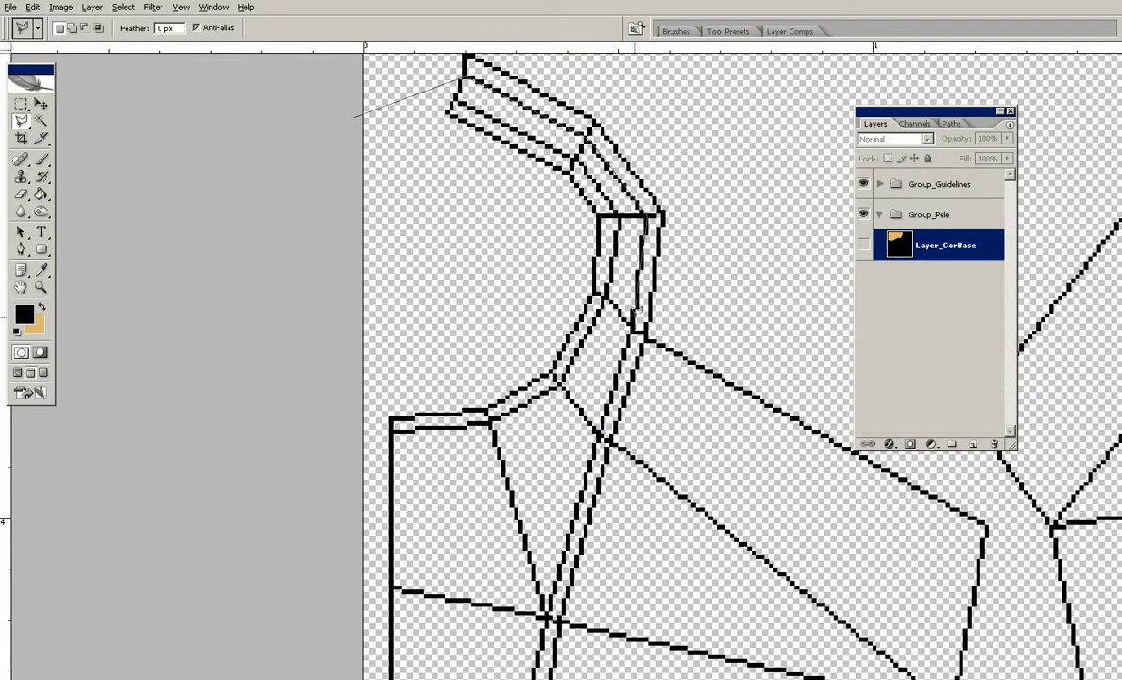
{"action": "left_click", "coordinate": [641, 332]}
{"action": "left_click_drag", "start_coordinate": [601, 438], "coordinate": [582, 170]}
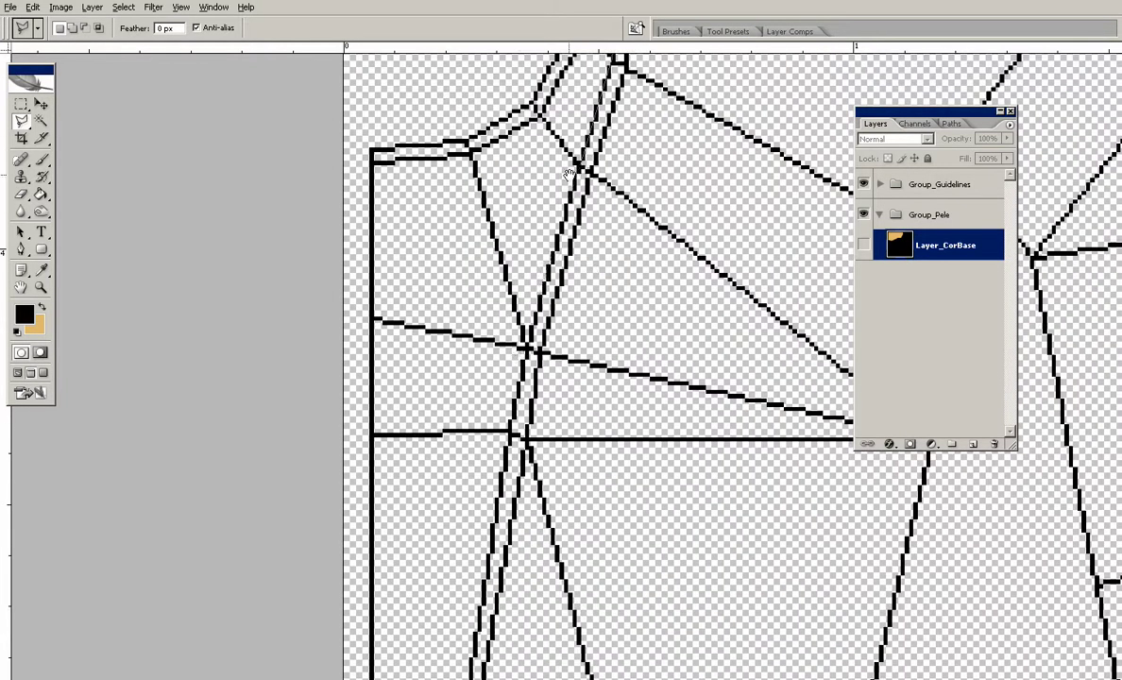
{"action": "left_click_drag", "start_coordinate": [540, 303], "coordinate": [528, 127]}
{"action": "left_click", "coordinate": [491, 141]}
{"action": "left_click_drag", "start_coordinate": [516, 340], "coordinate": [512, 162]}
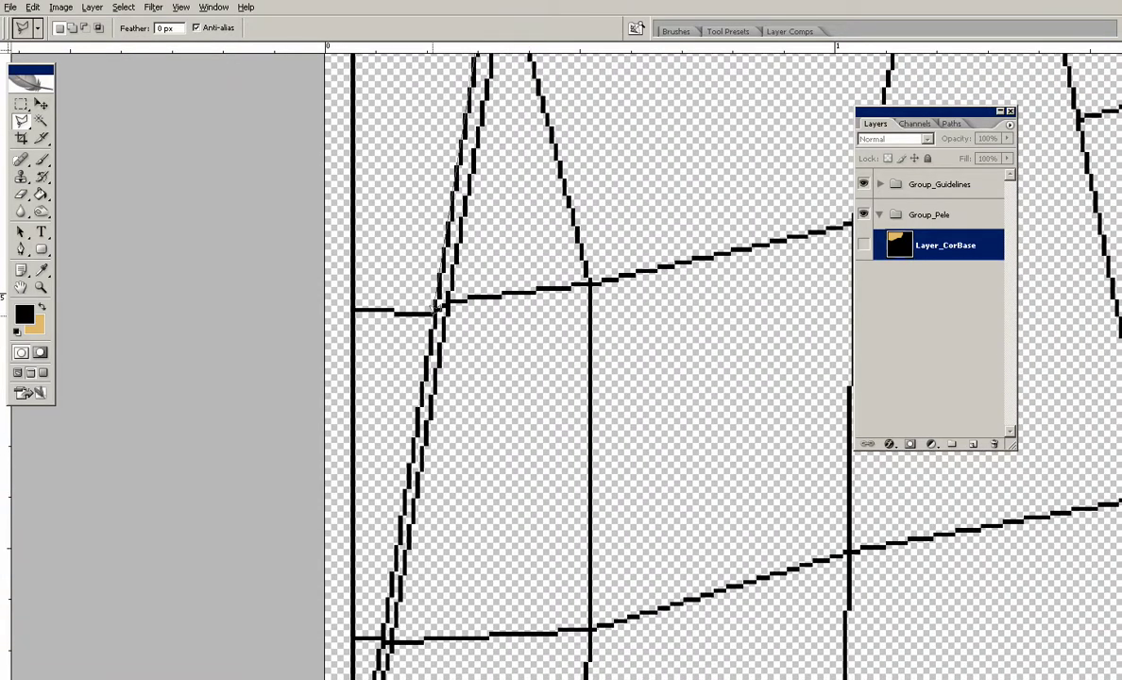
{"action": "scroll", "coordinate": [458, 400], "scroll_direction": "down", "scroll_amount": 5}
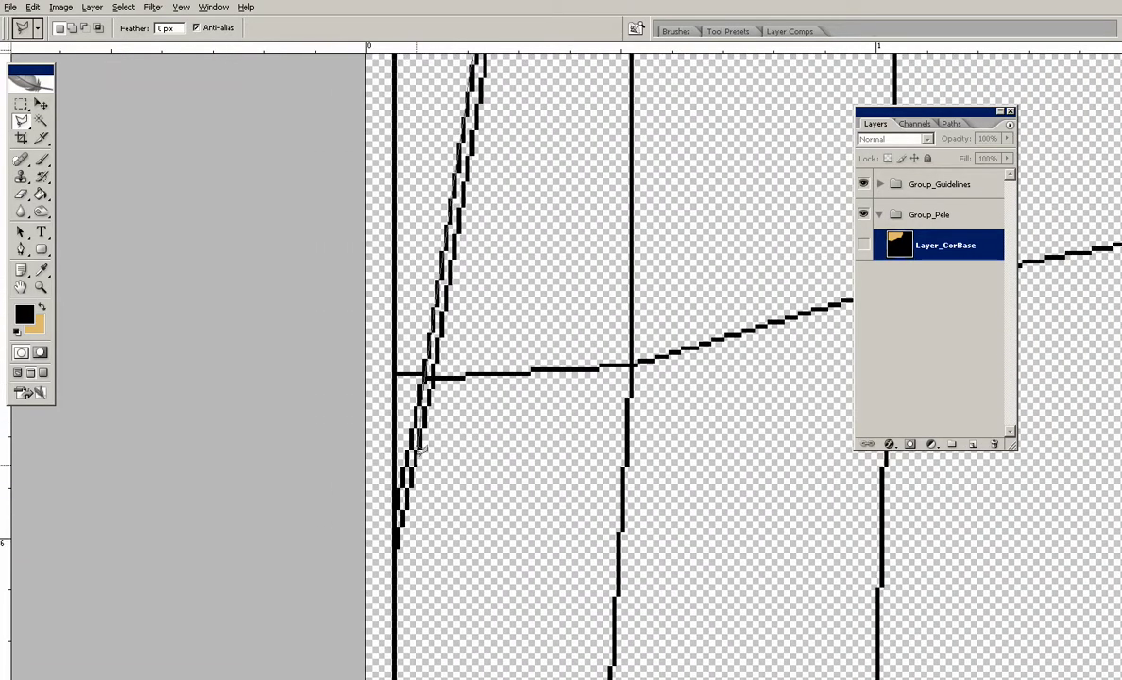
{"action": "left_click", "coordinate": [342, 447]}
{"action": "mouse_move", "coordinate": [332, 99]}
{"action": "left_mouse_down"}
{"action": "mouse_move", "coordinate": [358, 355]}
{"action": "mouse_move", "coordinate": [361, 605]}
{"action": "left_mouse_up"}
{"action": "left_click_drag", "start_coordinate": [403, 170], "coordinate": [413, 630]}
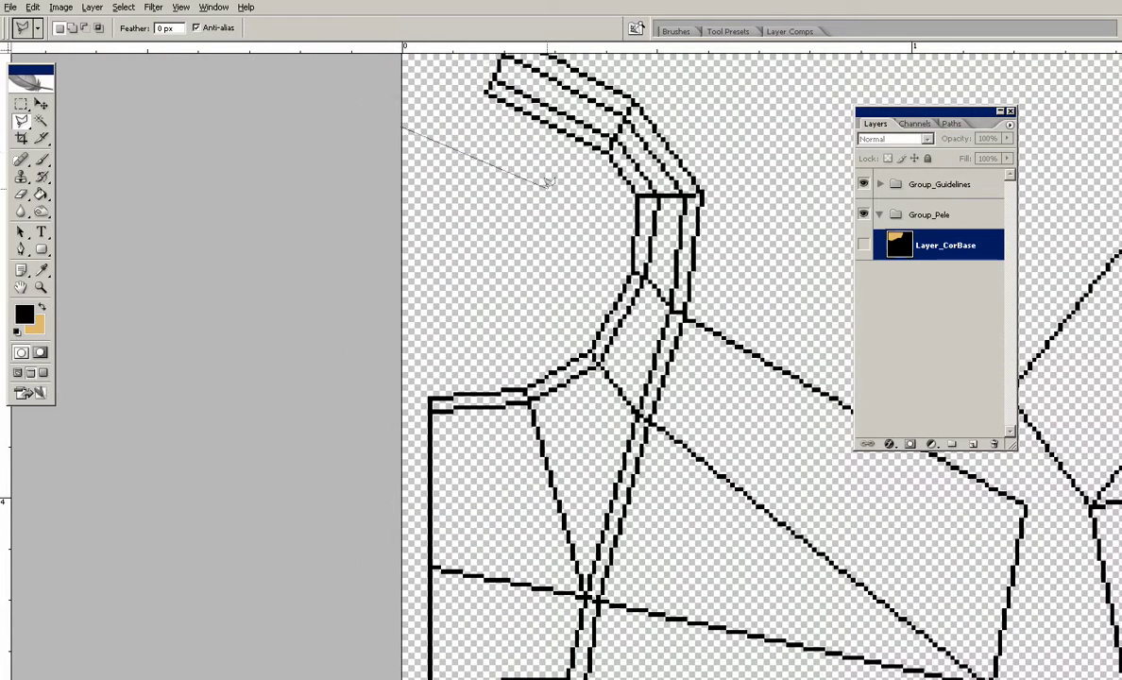
{"action": "double_click", "coordinate": [425, 140]}
{"action": "left_click", "coordinate": [532, 268]}
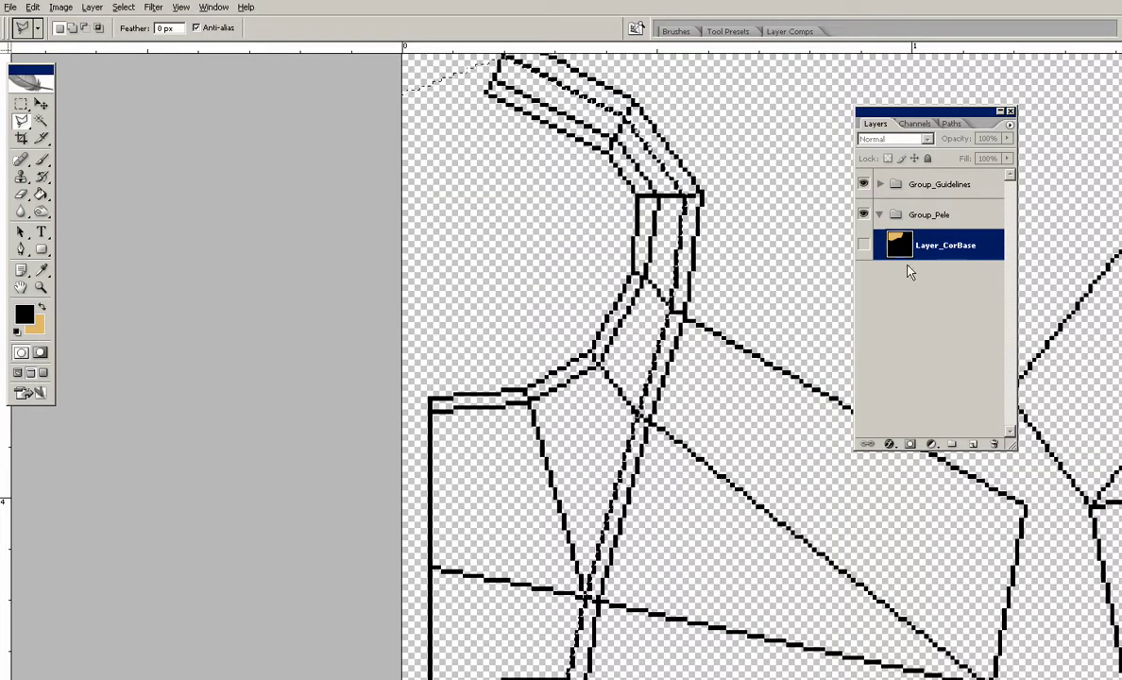
Show Layer_CorBase, make white the foreground color and fill the selected shirt area with it using the Paint Bucket
{"action": "left_click", "coordinate": [863, 245]}
{"action": "left_click", "coordinate": [24, 312]}
{"action": "left_click_drag", "start_coordinate": [416, 415], "coordinate": [307, 331]}
{"action": "left_click", "coordinate": [746, 383]}
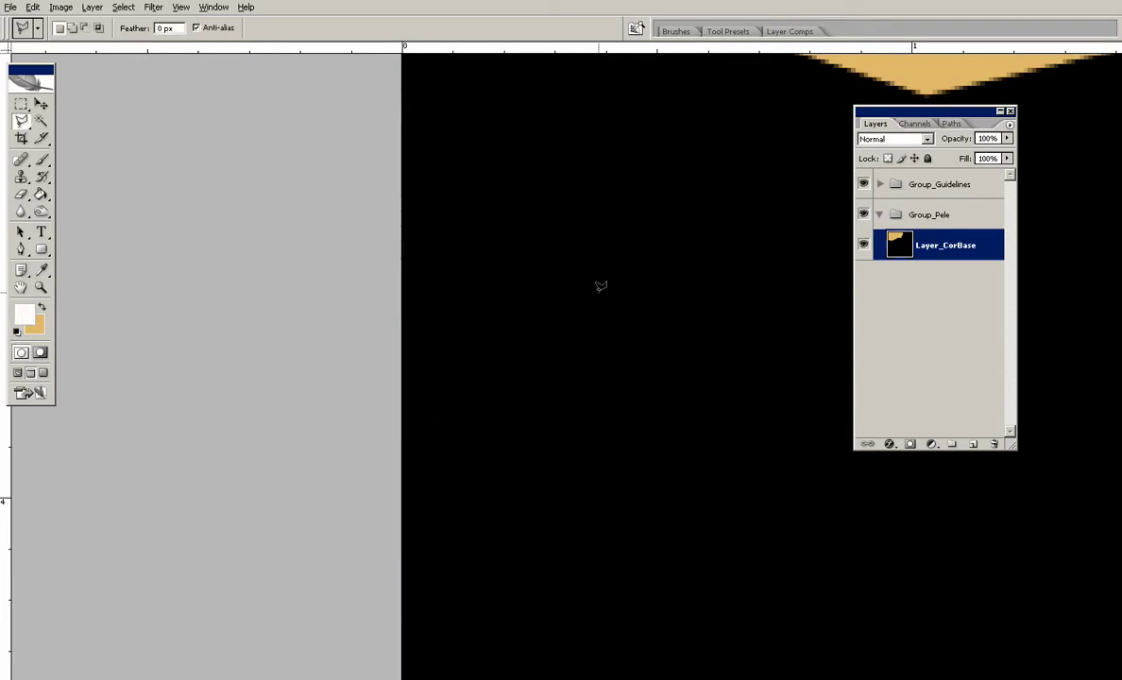
{"action": "key", "text": "g"}
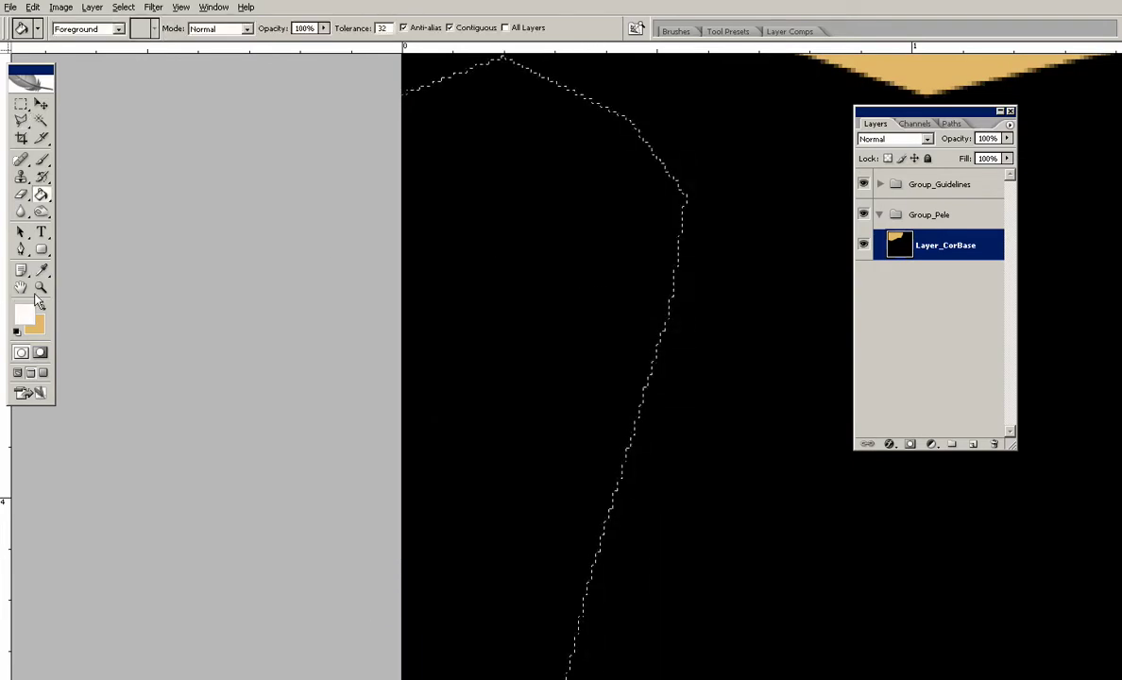
{"action": "left_click", "coordinate": [490, 195]}
Select a rectangle around the narrow cuff strip above the hand pieces, fill it with white and clear the selection
{"action": "left_click_drag", "start_coordinate": [809, 181], "coordinate": [491, 463]}
{"action": "left_click_drag", "start_coordinate": [801, 160], "coordinate": [488, 445]}
{"action": "left_click_drag", "start_coordinate": [642, 194], "coordinate": [490, 444]}
{"action": "left_click_drag", "start_coordinate": [651, 174], "coordinate": [500, 425]}
{"action": "left_click_drag", "start_coordinate": [660, 142], "coordinate": [489, 438]}
{"action": "left_click_drag", "start_coordinate": [689, 73], "coordinate": [517, 351]}
{"action": "mouse_move", "coordinate": [701, 146]}
{"action": "left_mouse_down"}
{"action": "mouse_move", "coordinate": [550, 302]}
{"action": "mouse_move", "coordinate": [397, 236]}
{"action": "left_mouse_up"}
{"action": "left_click_drag", "start_coordinate": [771, 363], "coordinate": [270, 291]}
{"action": "key", "text": "m"}
{"action": "left_click_drag", "start_coordinate": [191, 188], "coordinate": [1037, 395]}
{"action": "key", "text": "g"}
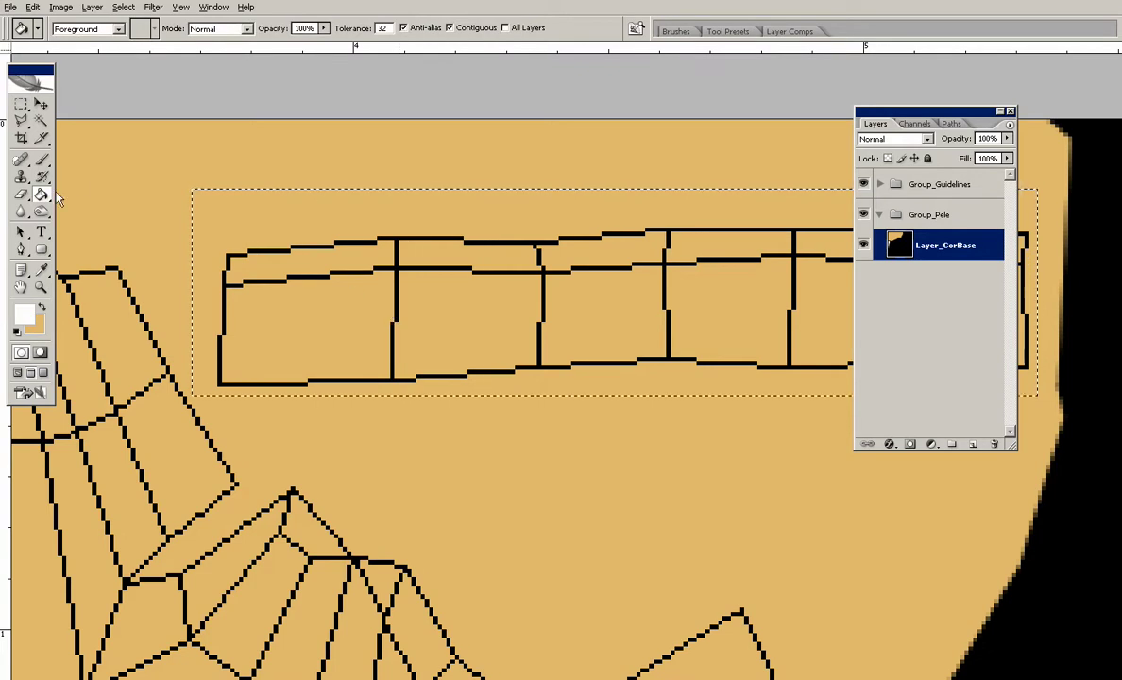
{"action": "left_click", "coordinate": [312, 290]}
{"action": "key", "text": "ctrl+d"}
Fit the whole texture in view and hide Group_Guidelines
{"action": "key", "text": "z"}
{"action": "right_click", "coordinate": [471, 269]}
{"action": "left_click", "coordinate": [506, 277]}
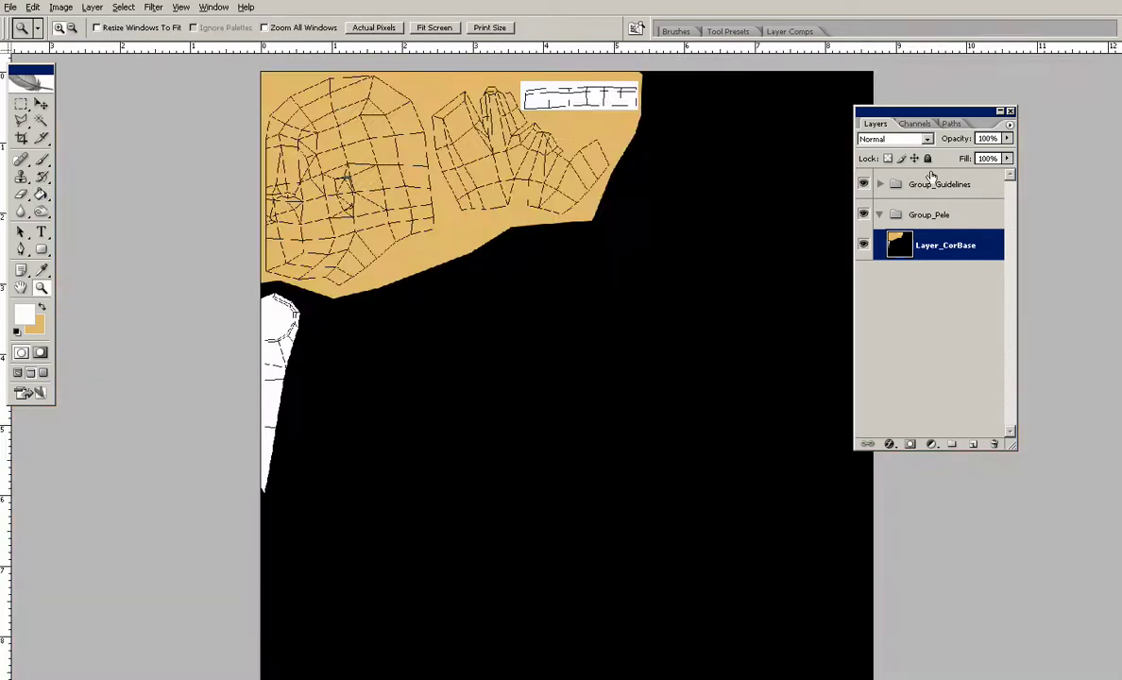
{"action": "left_click", "coordinate": [862, 186]}
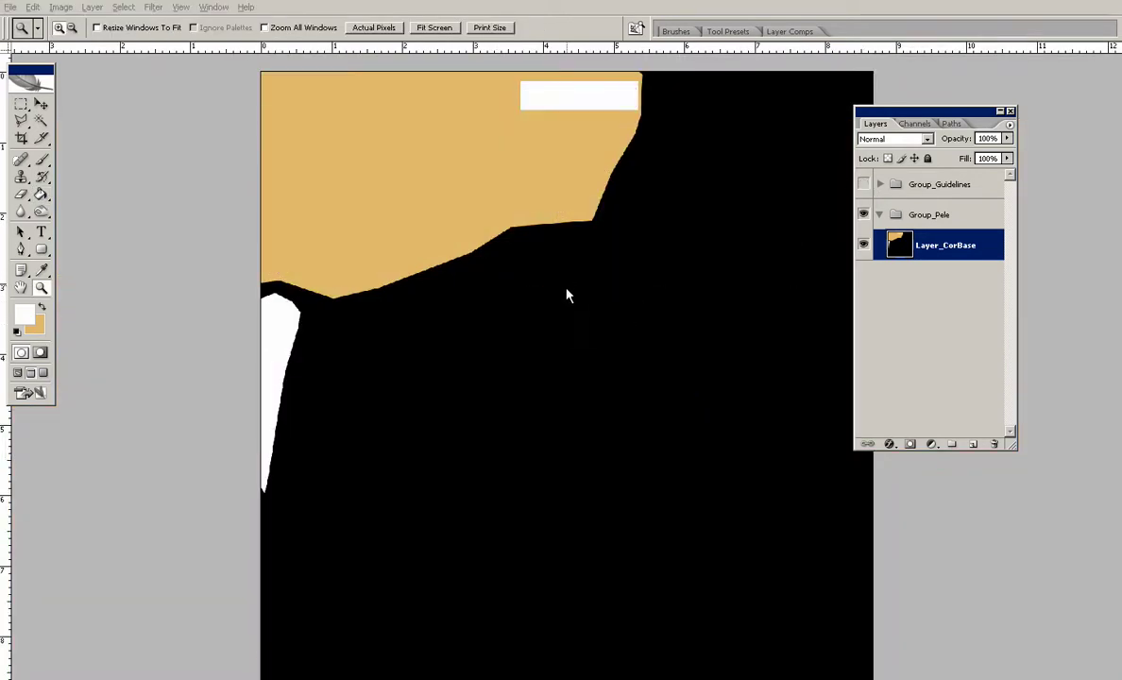
Save the document with its layers in the PSD folder as the TIFF file Charles-Roupa1_DIF, without image compression
{"action": "key", "text": "ctrl+s"}
{"action": "left_click", "coordinate": [490, 81]}
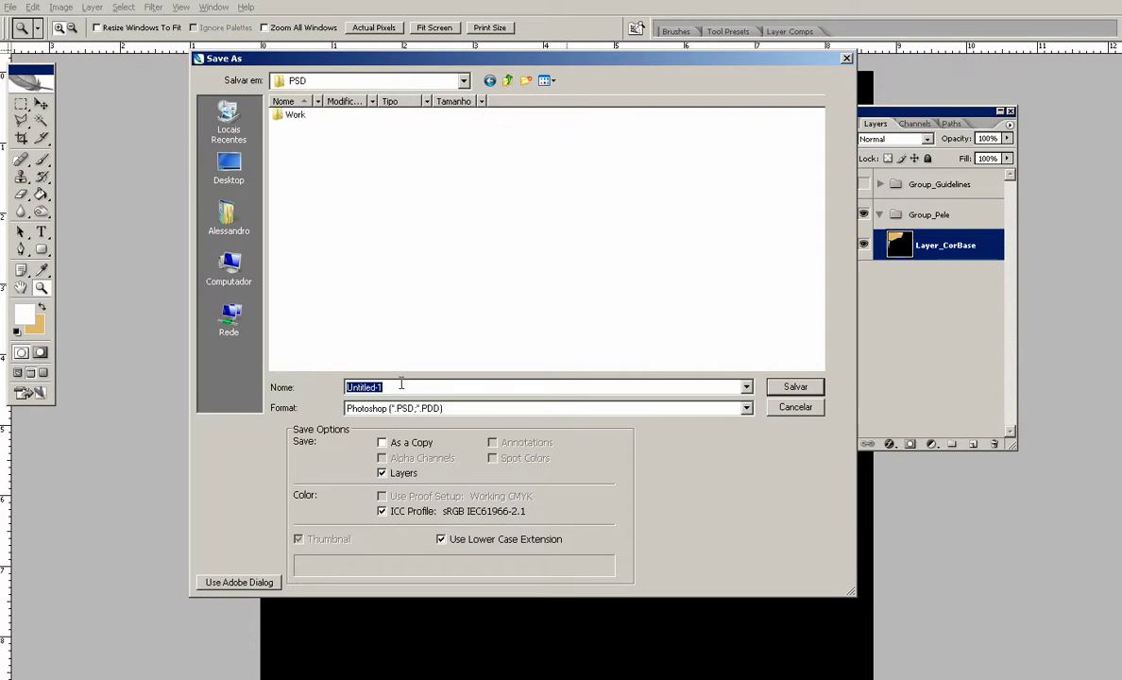
{"action": "type", "text": "cha"}
{"action": "left_click", "coordinate": [613, 408]}
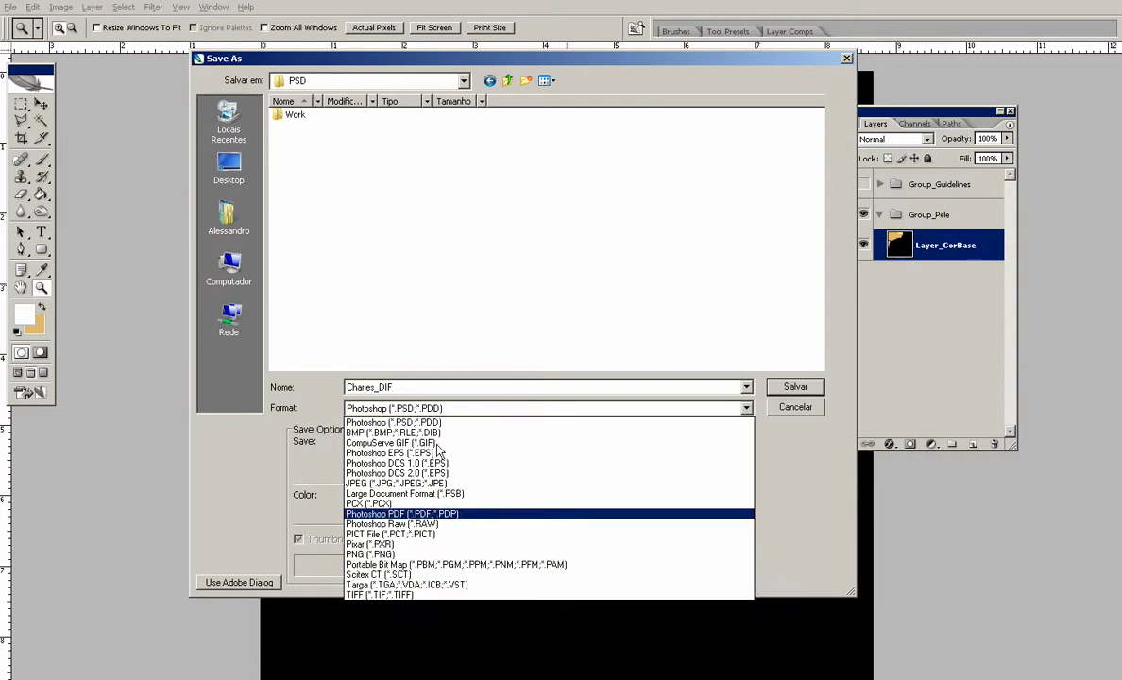
{"action": "left_click", "coordinate": [453, 591]}
{"action": "left_click", "coordinate": [376, 387]}
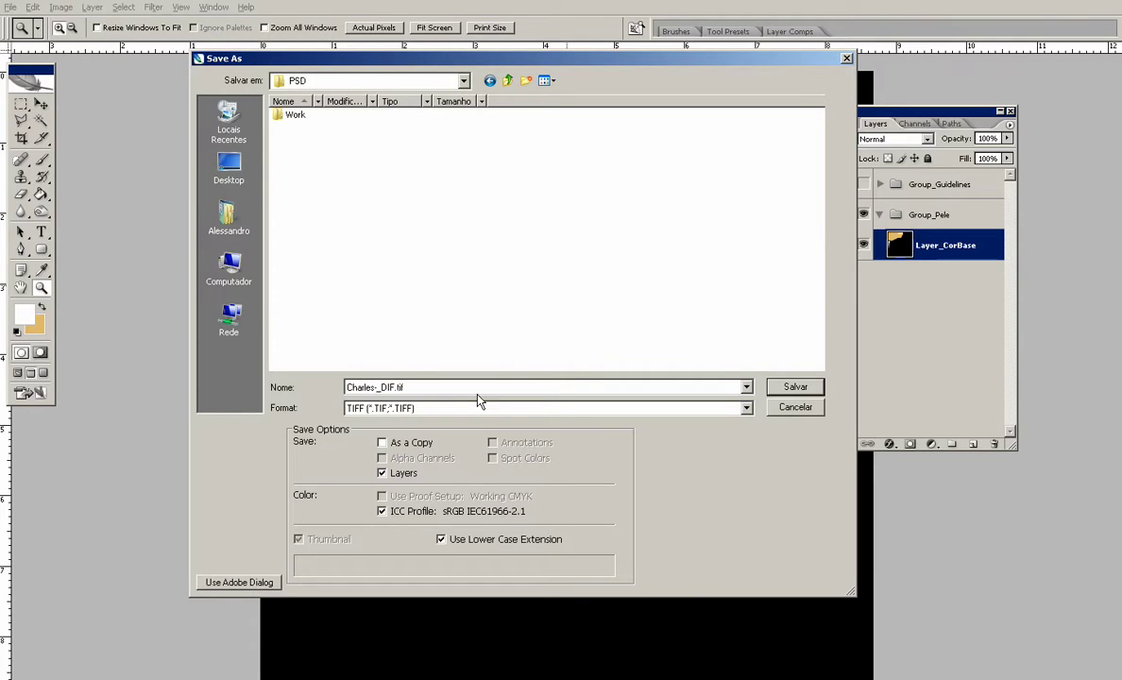
{"action": "type", "text": "-Roupa1"}
{"action": "left_click", "coordinate": [794, 388]}
{"action": "left_click", "coordinate": [665, 132]}
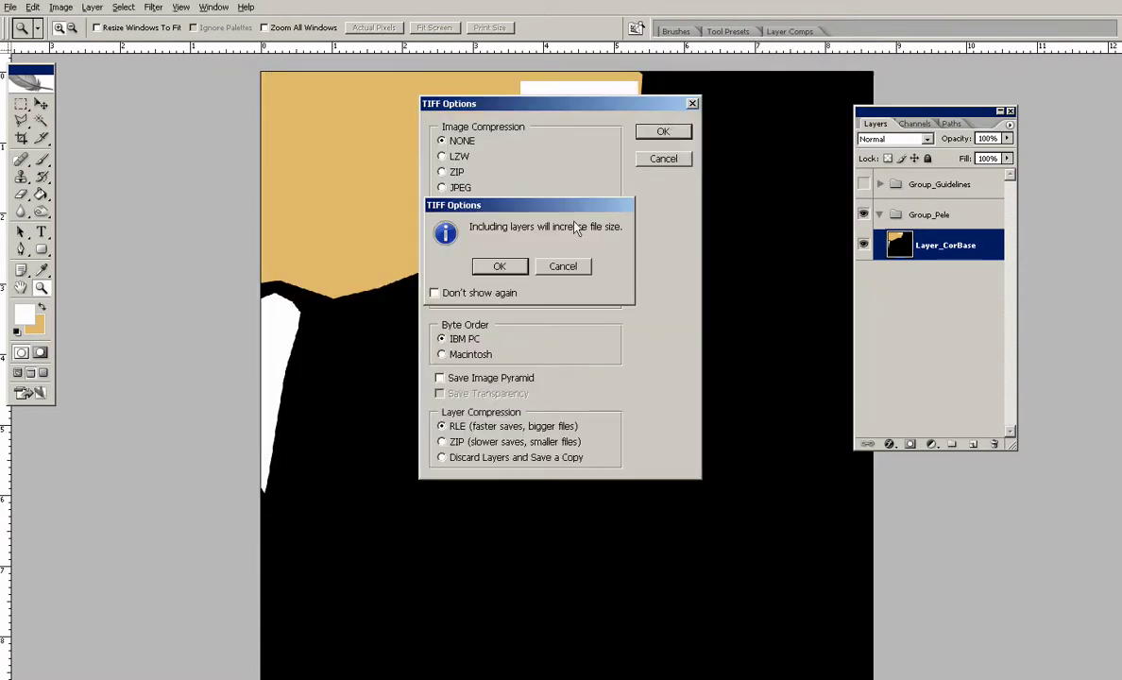
{"action": "left_click", "coordinate": [500, 265]}
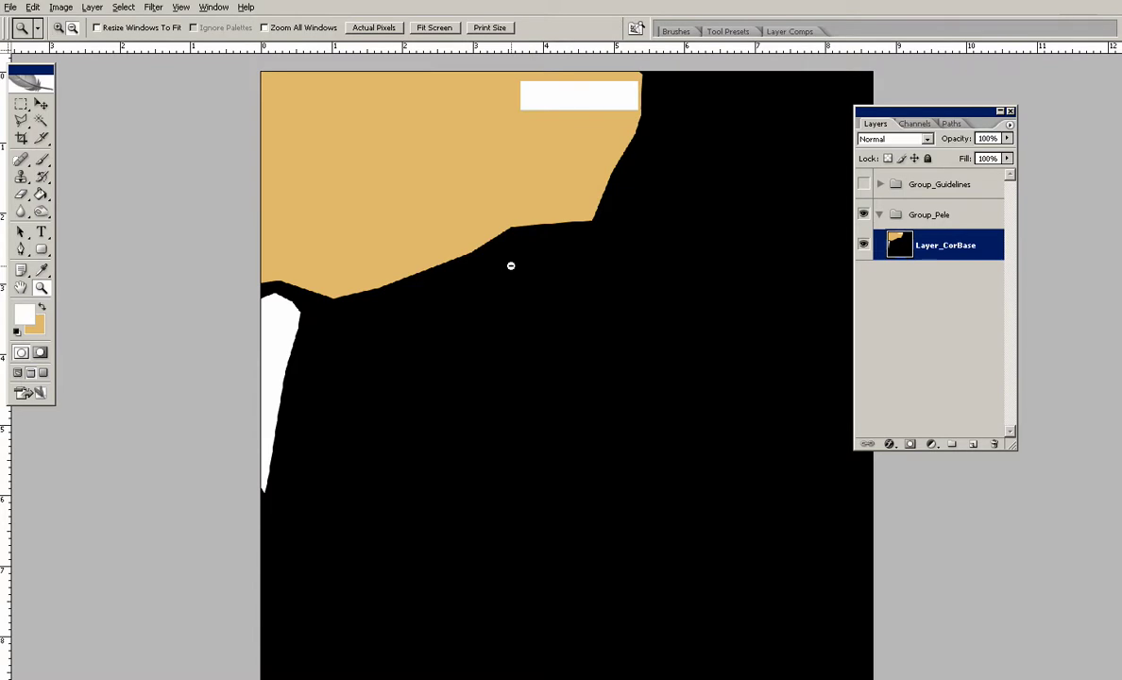
Switch to 3ds Max and assign the plain grey Charles material to both halves of the character
{"action": "key", "text": "alt+Tab"}
{"action": "key", "text": "alt+Tab"}
{"action": "key", "text": "alt+Tab"}
{"action": "key", "text": "alt+Tab"}
{"action": "key", "text": "f"}
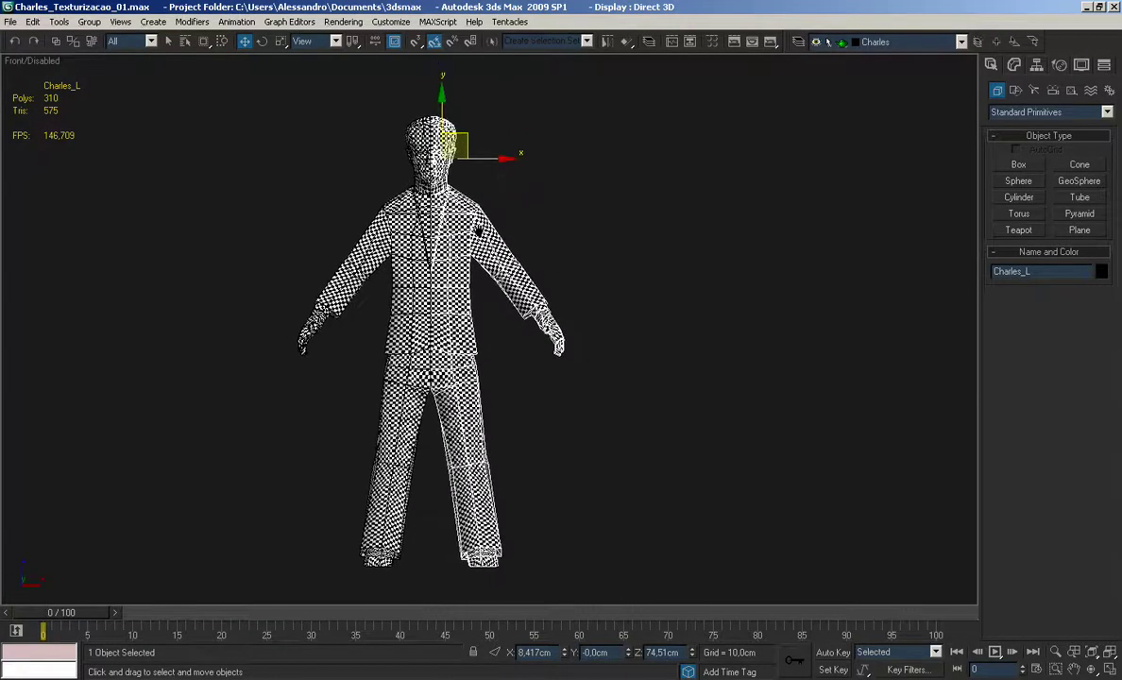
{"action": "key", "text": "ctrl+a"}
{"action": "left_click", "coordinate": [608, 194]}
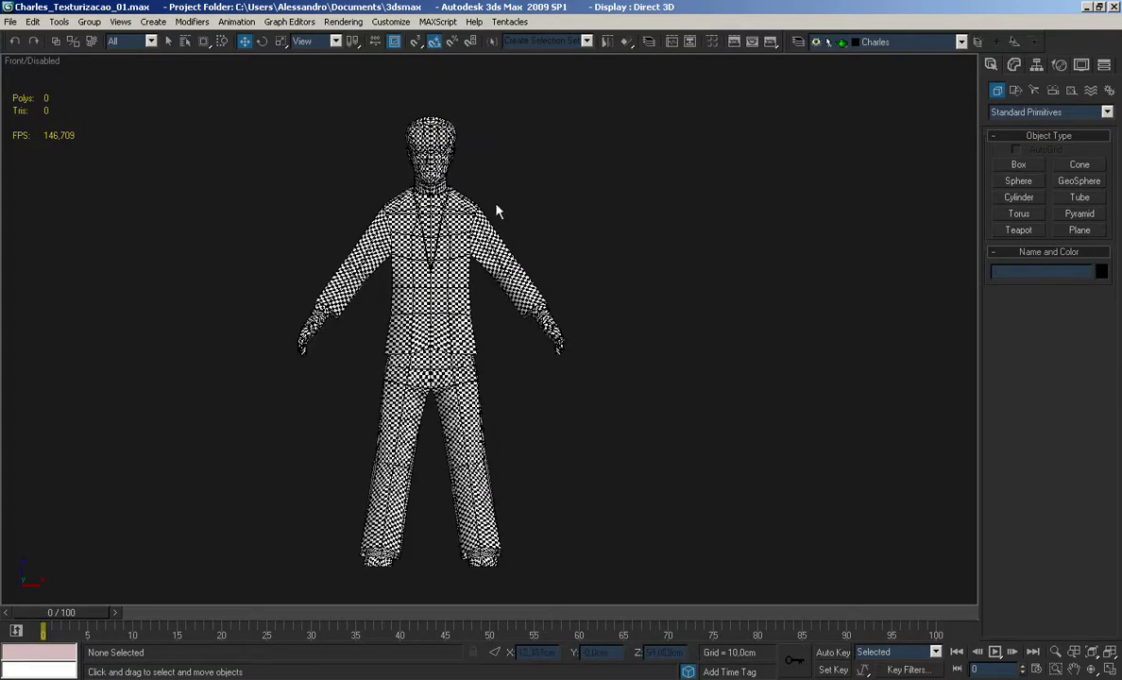
{"action": "key", "text": "ctrl+a"}
{"action": "left_click", "coordinate": [73, 67]}
{"action": "left_click", "coordinate": [65, 232]}
Load Charles-Roupa1_DIF.tif from the MiniCurso 2009 PSD folder as the material's diffuse bitmap and show it in the viewport
{"action": "left_click", "coordinate": [130, 371]}
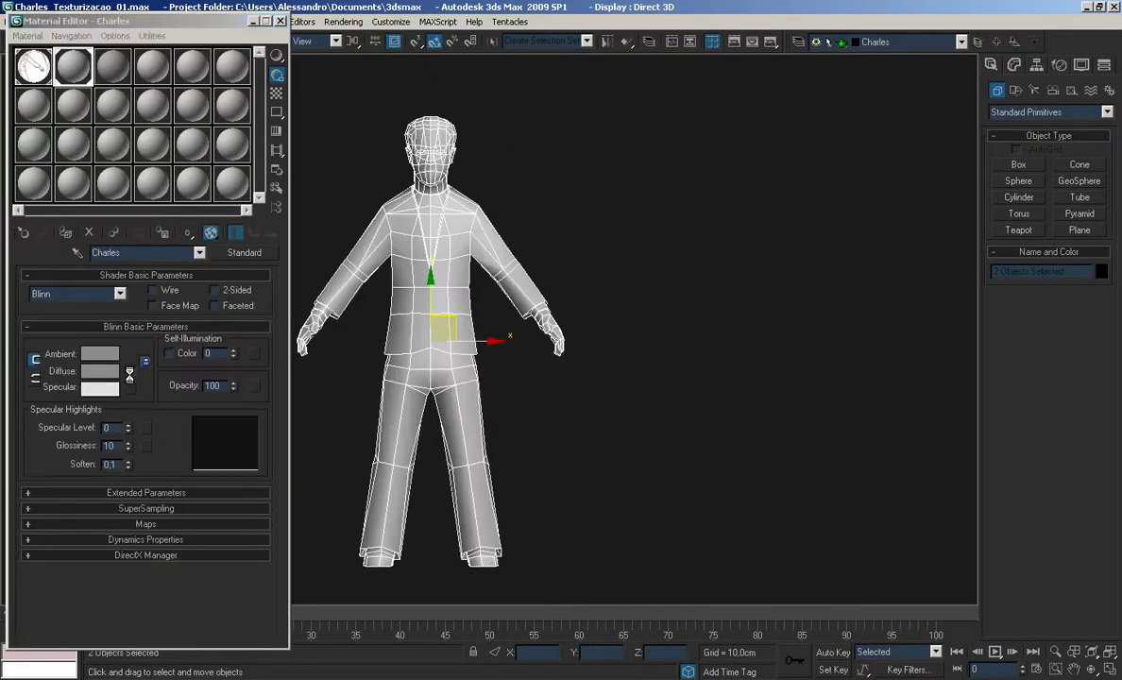
{"action": "double_click", "coordinate": [477, 122]}
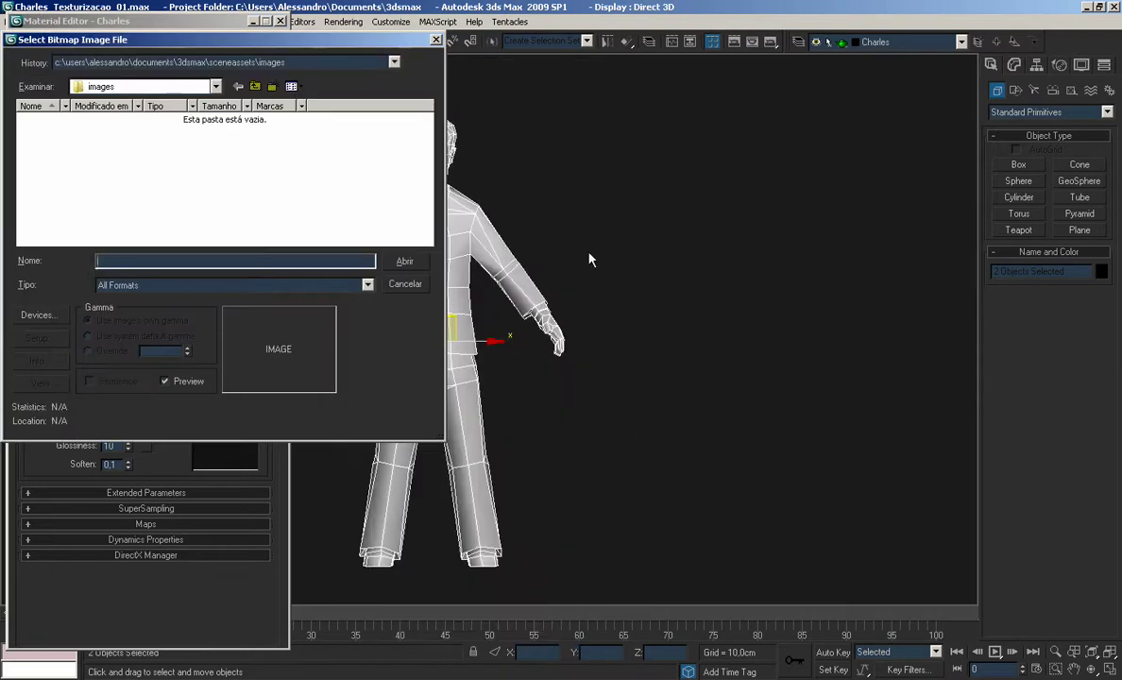
{"action": "left_click", "coordinate": [83, 61]}
{"action": "left_click", "coordinate": [68, 86]}
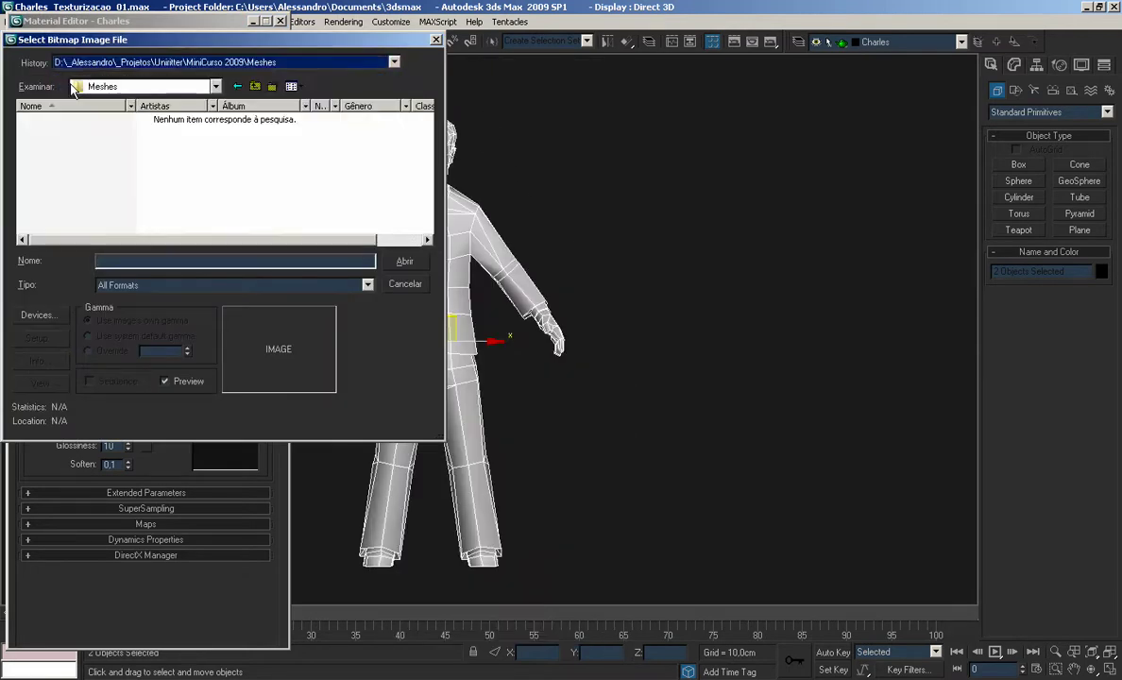
{"action": "left_click", "coordinate": [237, 85]}
{"action": "double_click", "coordinate": [182, 145]}
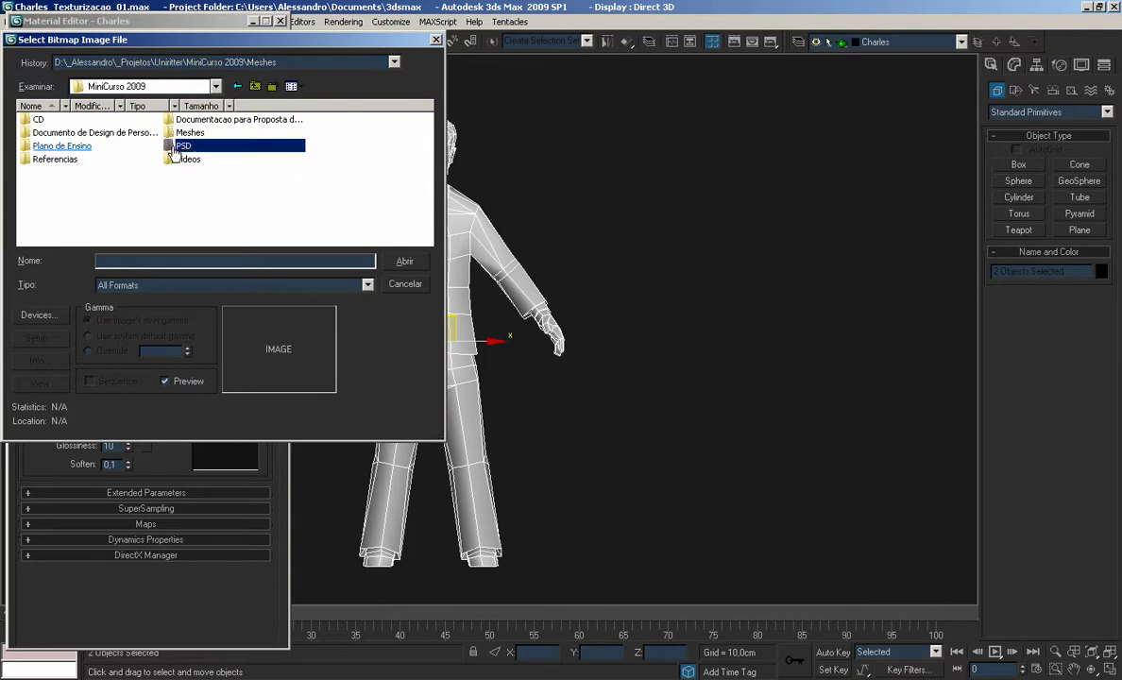
{"action": "left_click", "coordinate": [42, 121]}
{"action": "double_click", "coordinate": [42, 121]}
{"action": "left_click", "coordinate": [237, 86]}
{"action": "left_click", "coordinate": [215, 120]}
{"action": "double_click", "coordinate": [216, 120]}
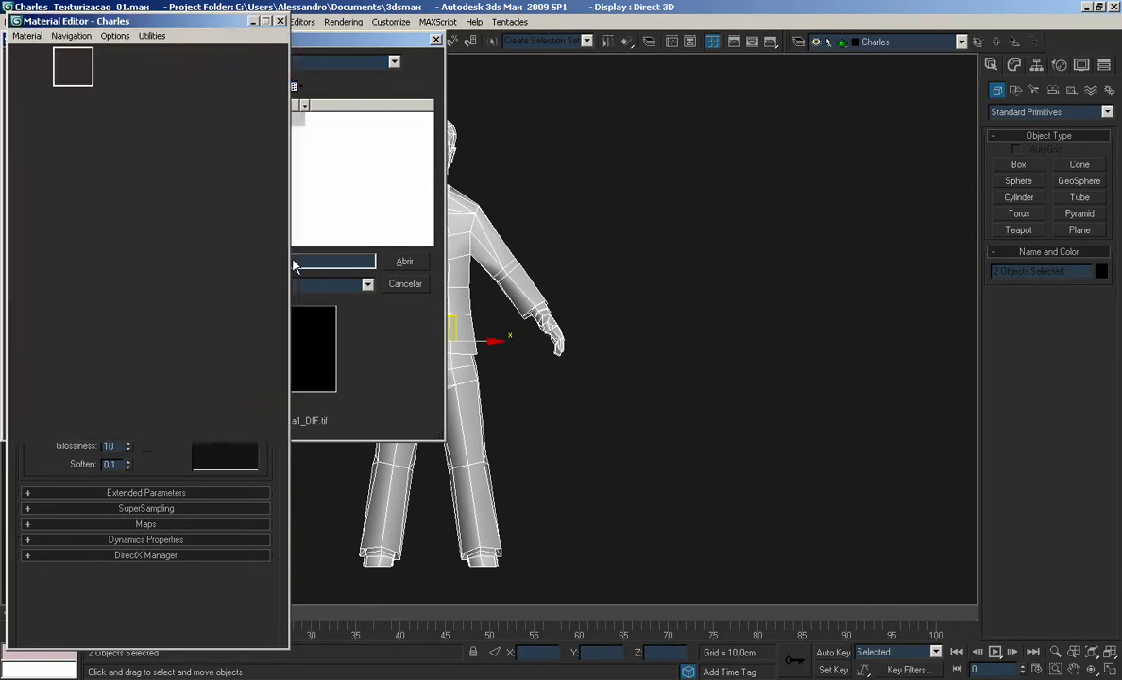
{"action": "left_click", "coordinate": [209, 234]}
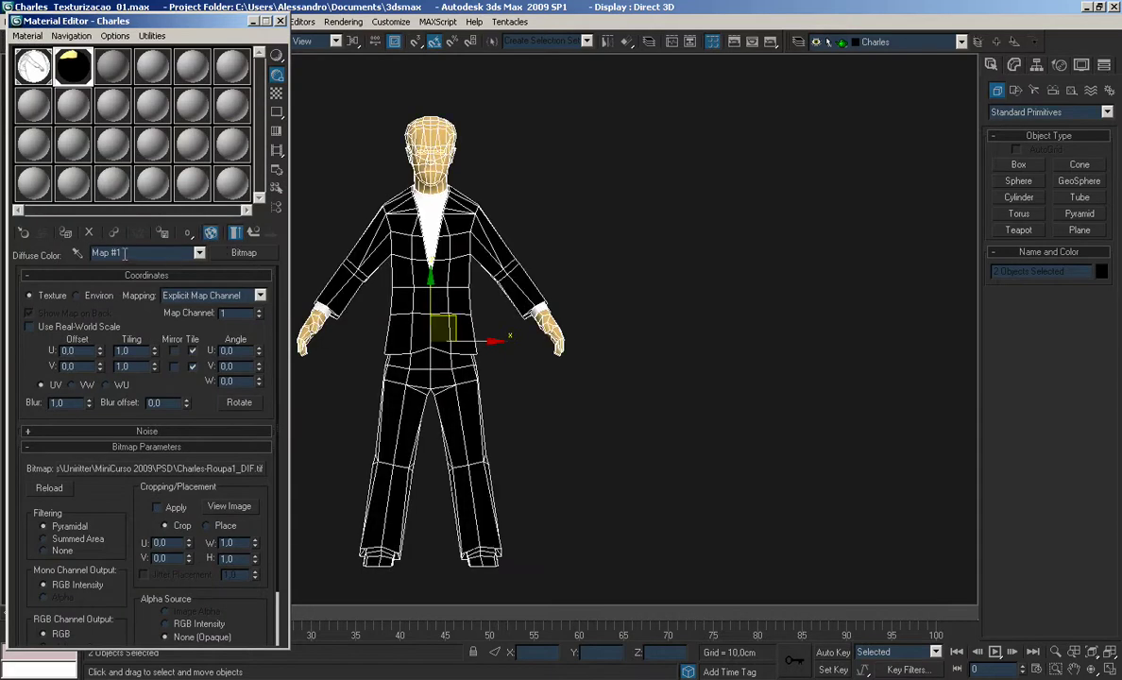
Rename the diffuse map Charles-Roupa1_DIF after its bitmap file and return to the parent material
{"action": "left_click", "coordinate": [165, 468]}
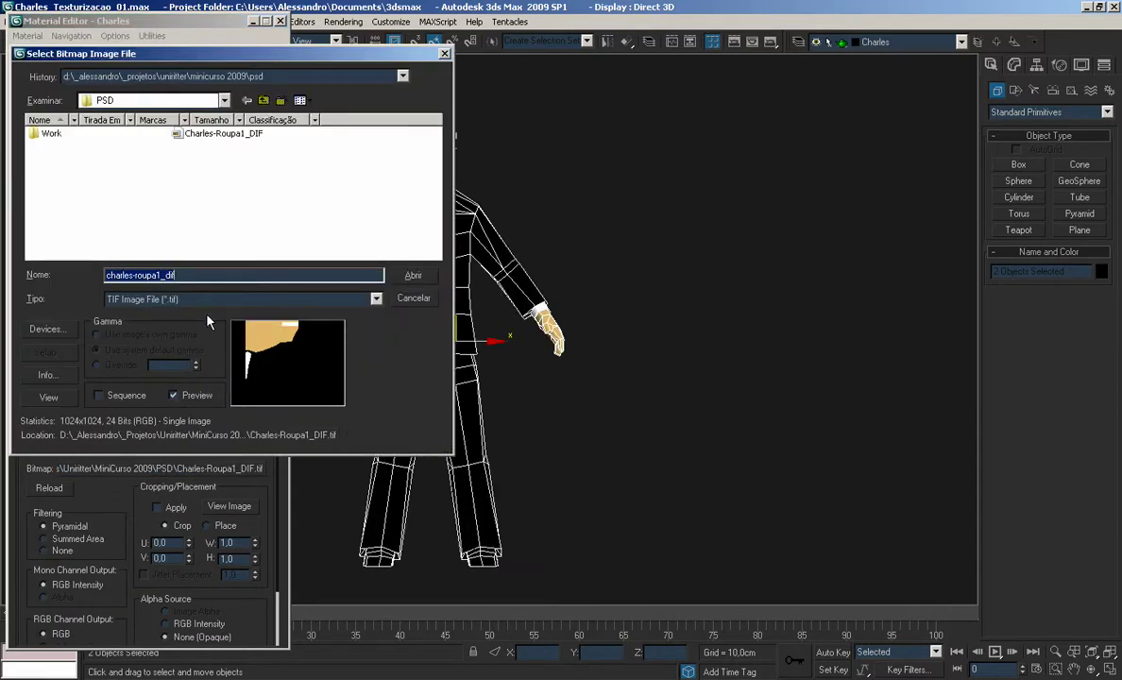
{"action": "key", "text": "Escape"}
{"action": "left_click_drag", "start_coordinate": [132, 257], "coordinate": [1, 249]}
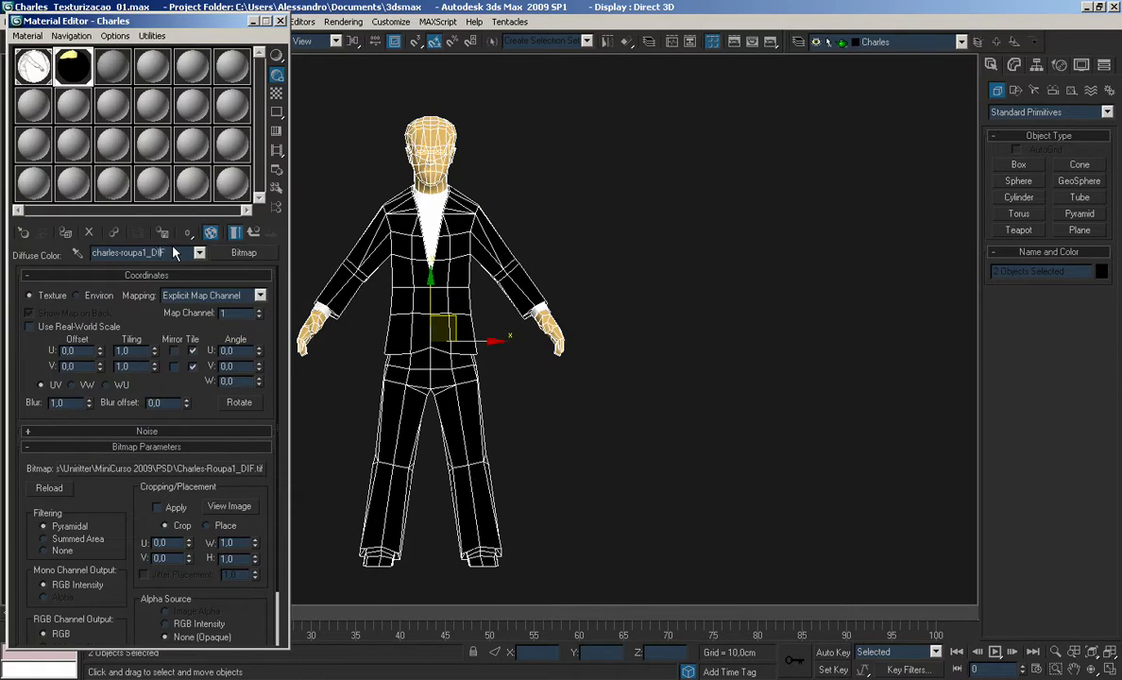
{"action": "key", "text": "Delete"}
{"action": "type", "text": "R"}
{"action": "key", "text": "Home"}
{"action": "key", "text": "Delete"}
{"action": "key", "text": "Home"}
{"action": "key", "text": "Delete"}
{"action": "type", "text": "C"}
{"action": "left_click", "coordinate": [254, 232]}
Turn off the edged faces, close the material editor and inspect the textured character from an angle
{"action": "key", "text": "F4"}
{"action": "left_click_drag", "start_coordinate": [495, 182], "coordinate": [516, 282]}
{"action": "key", "text": "z"}
{"action": "left_click_drag", "start_coordinate": [623, 224], "coordinate": [419, 246]}
{"action": "left_click_drag", "start_coordinate": [755, 207], "coordinate": [444, 181]}
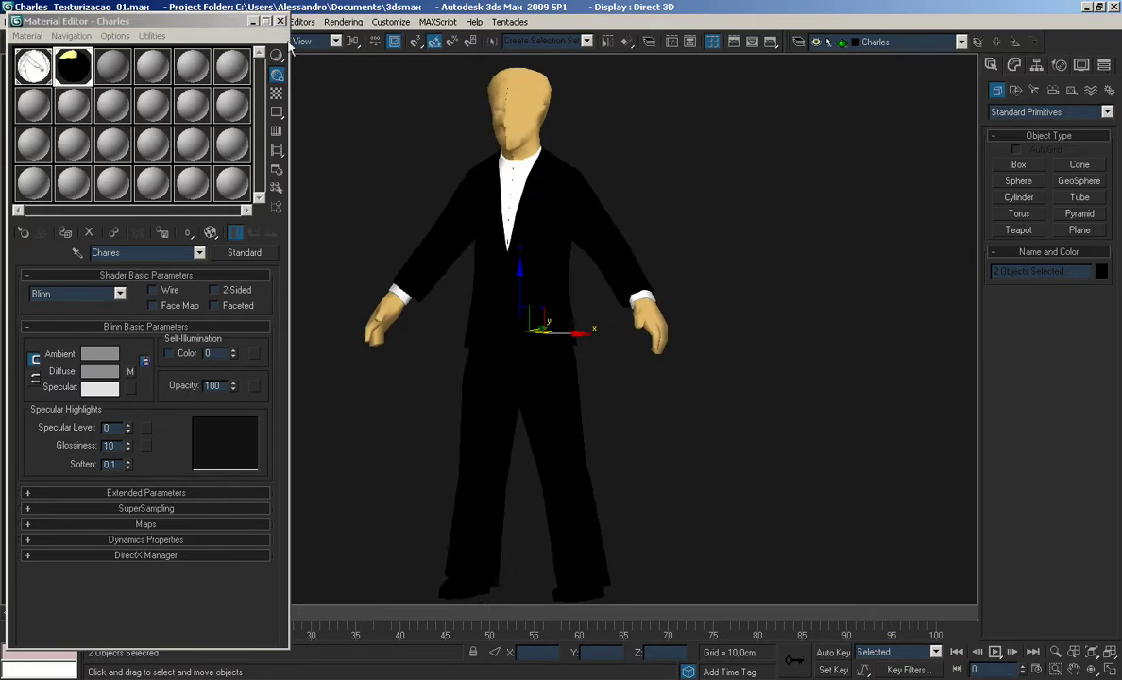
{"action": "left_click", "coordinate": [283, 29]}
{"action": "left_click_drag", "start_coordinate": [513, 203], "coordinate": [488, 214]}
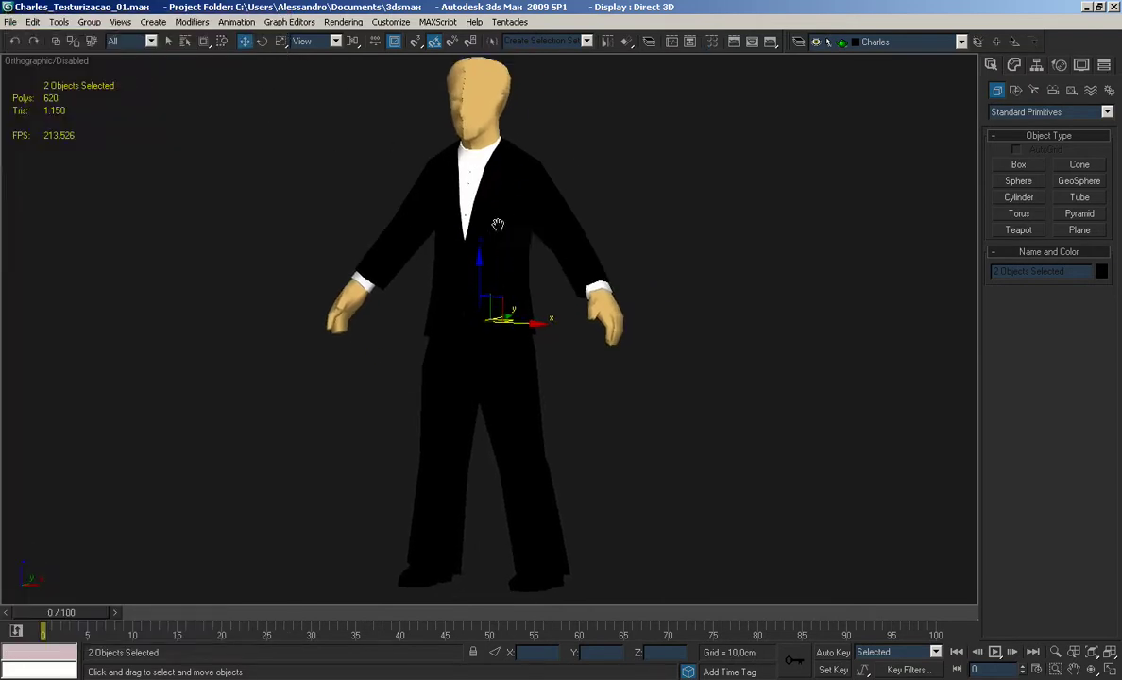